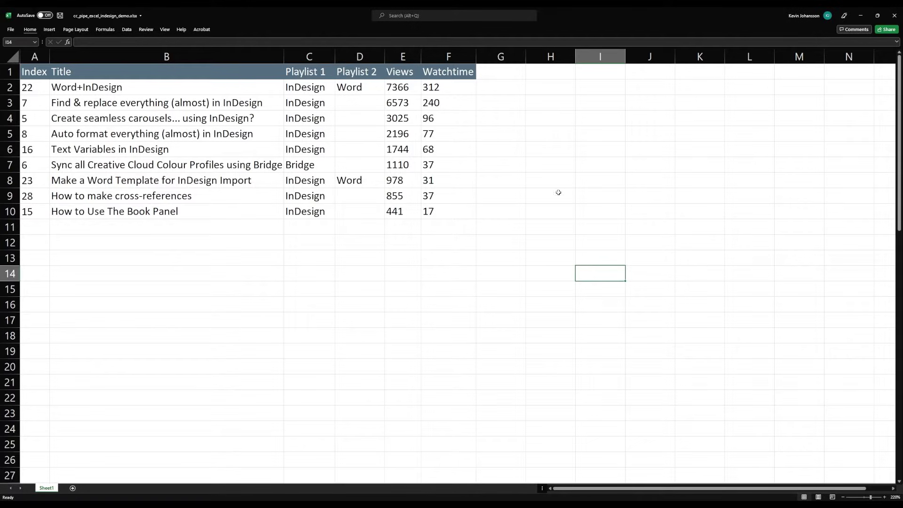
pyautogui.hotkey('ctrl', 'w')
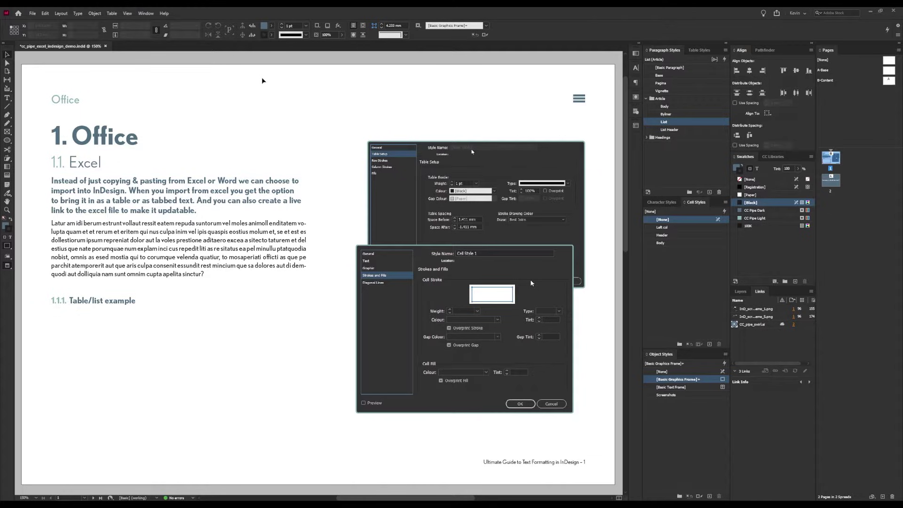
pyautogui.hotkey('ctrl', 'k')
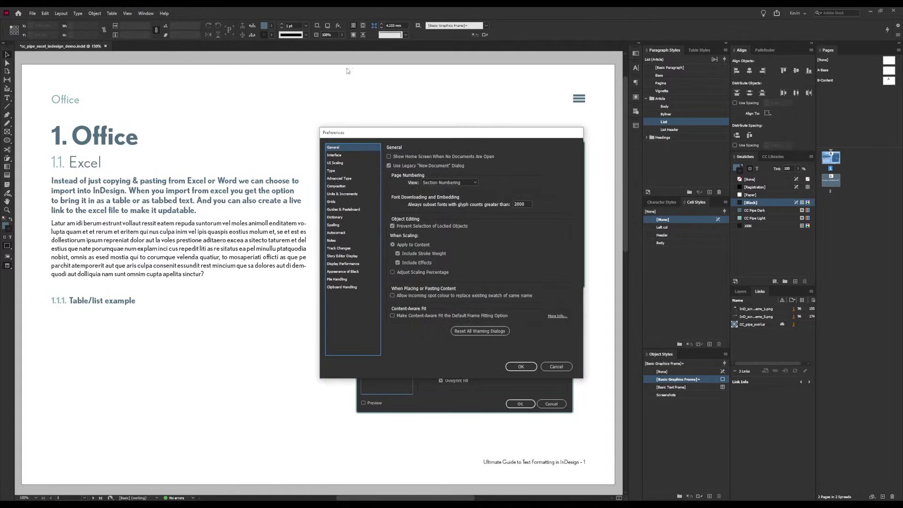
pyautogui.click(340, 280)
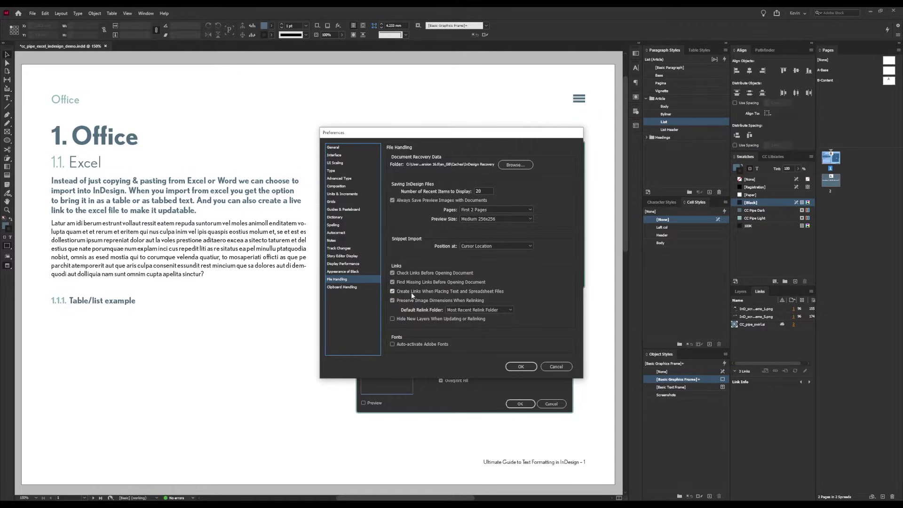
pyautogui.click(396, 292)
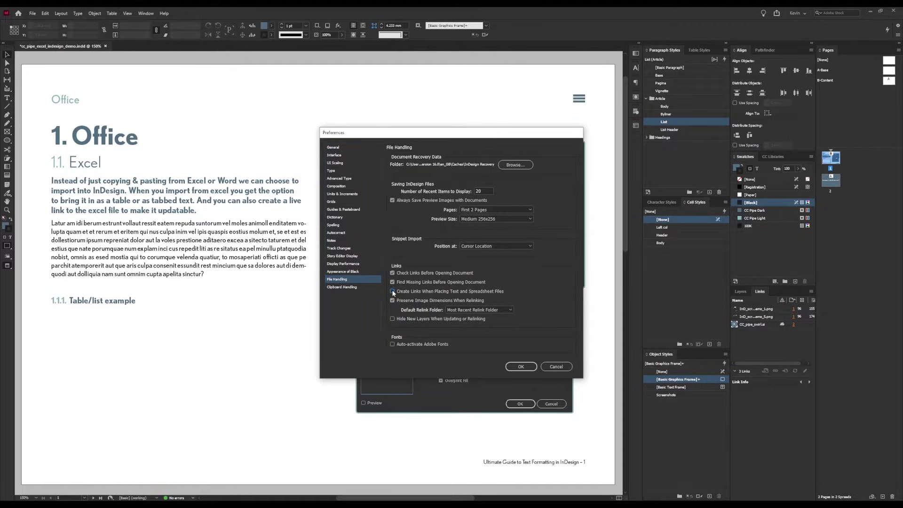
pyautogui.click(396, 291)
pyautogui.click(556, 366)
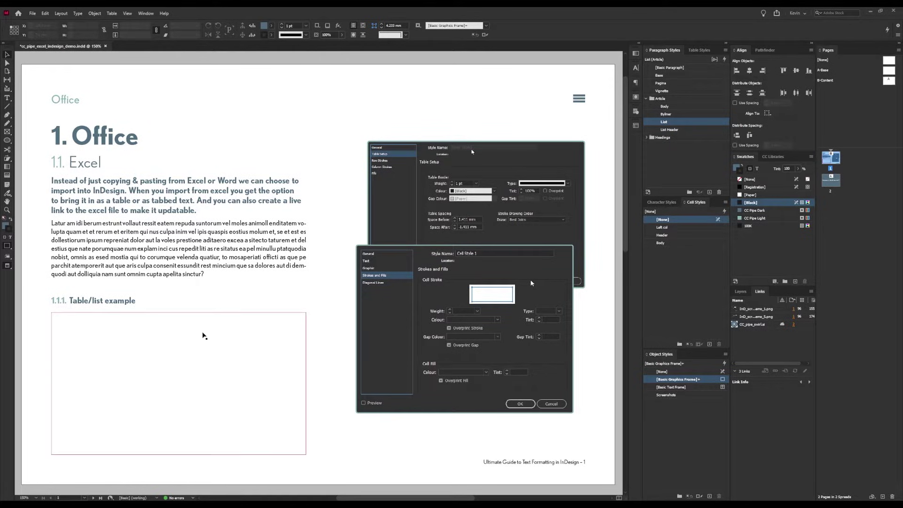
# Step: Apply the List paragraph style to the empty frame under the 'Table/list example' heading
pyautogui.click(183, 335)
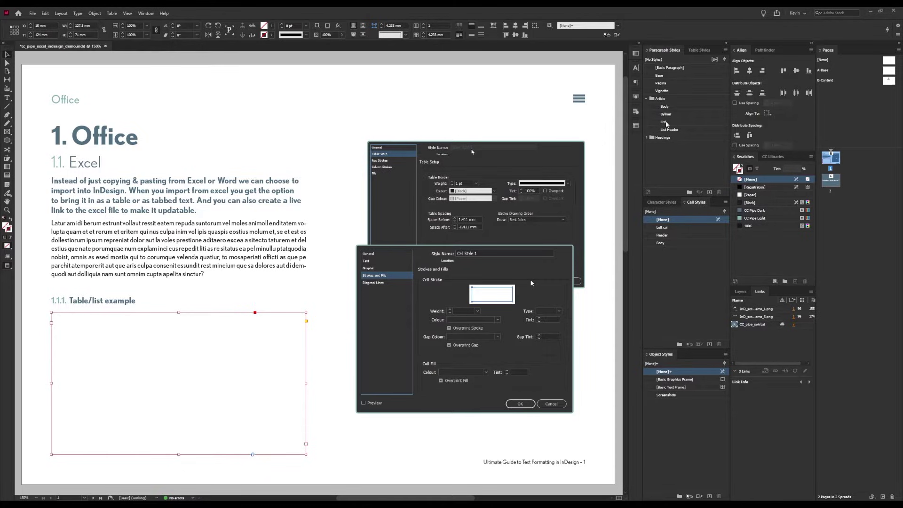
pyautogui.click(664, 123)
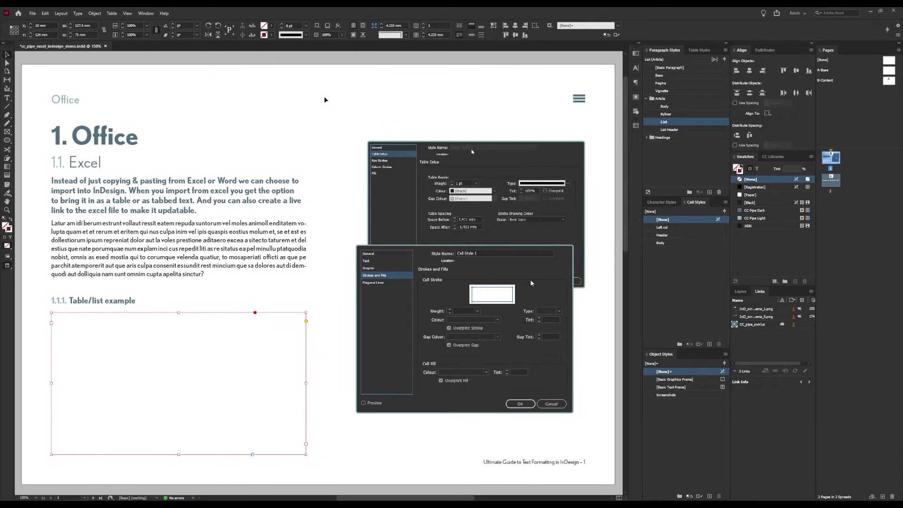
# Step: Place the Excel workbook's Sheet1, range A1:F10, into the frame as Unformatted Tabbed Text
pyautogui.hotkey('ctrl', 'd')
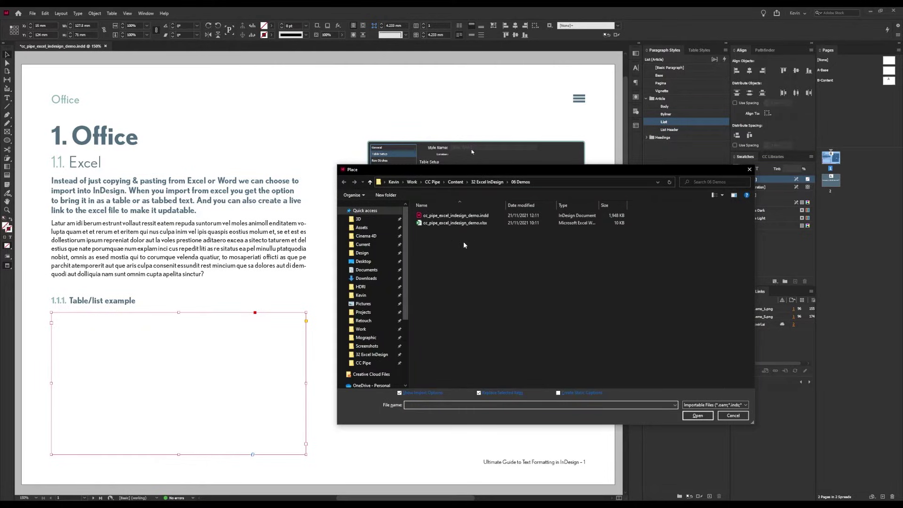
pyautogui.click(462, 225)
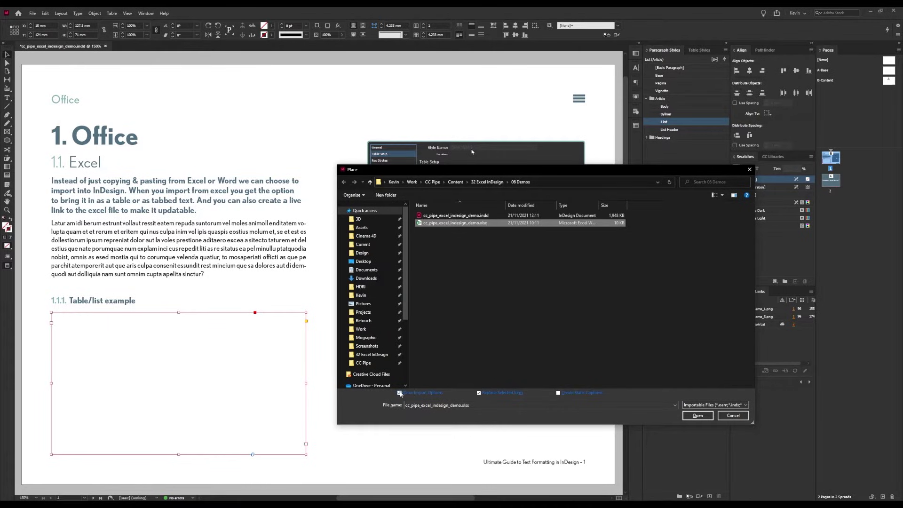
pyautogui.click(702, 417)
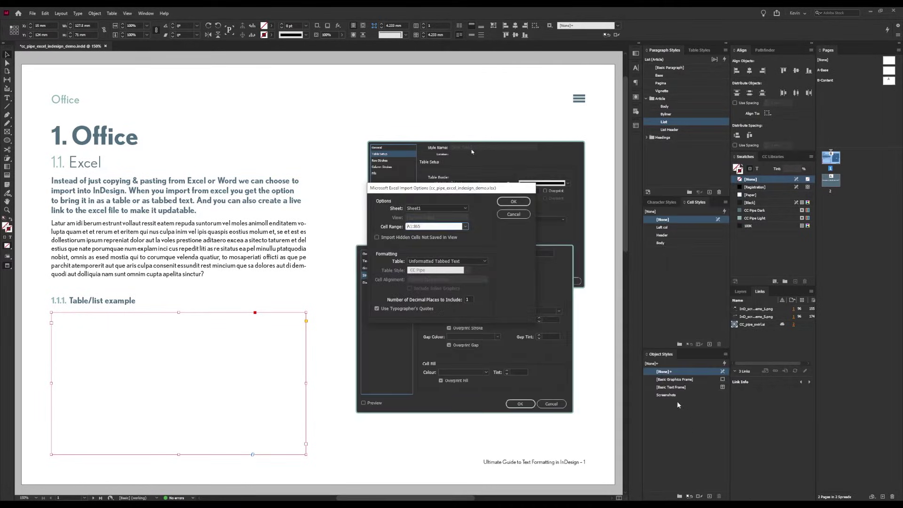
pyautogui.click(426, 210)
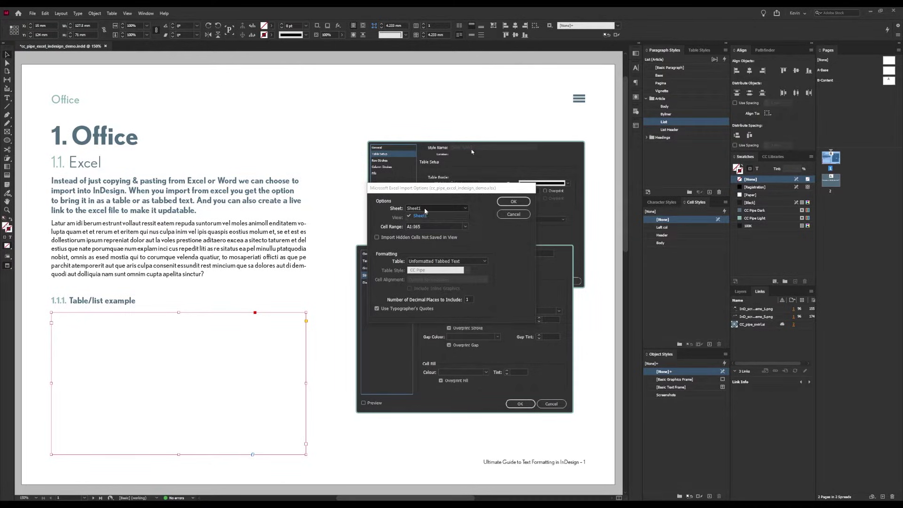
pyautogui.click(421, 215)
pyautogui.click(428, 226)
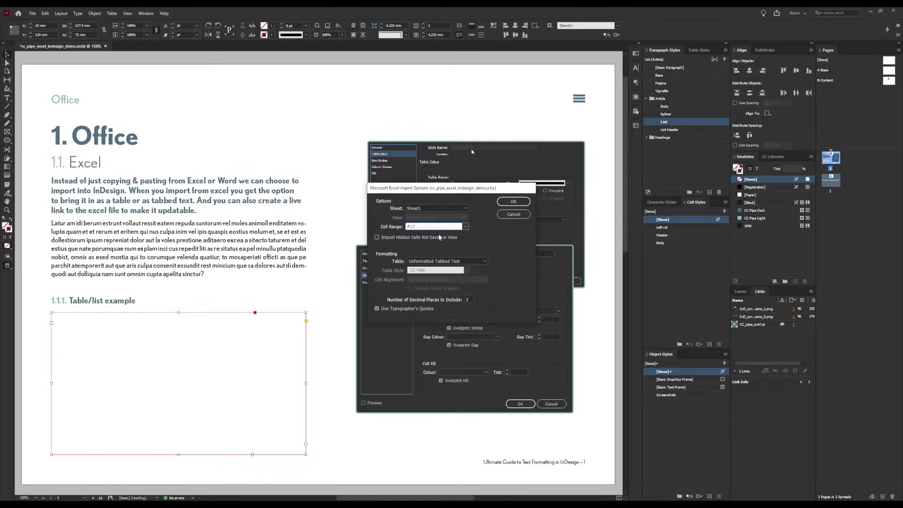
pyautogui.write('F10')
pyautogui.click(465, 265)
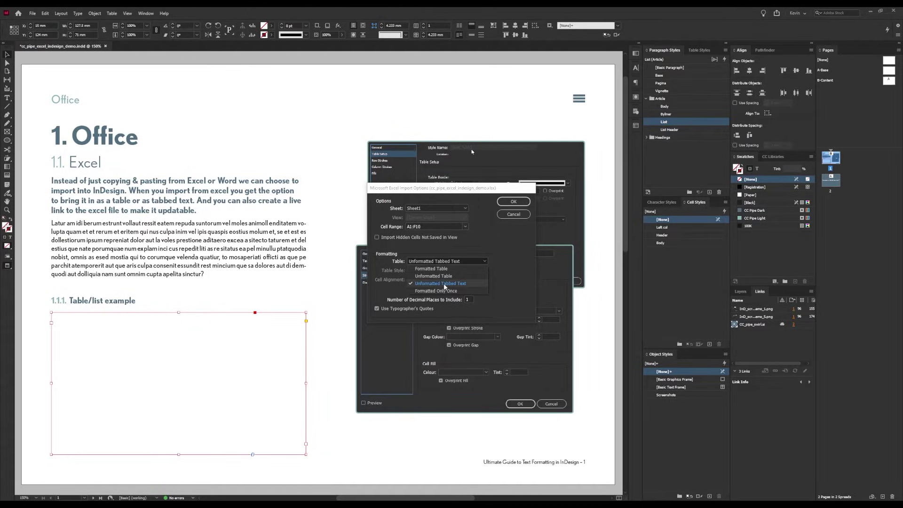
pyautogui.click(455, 285)
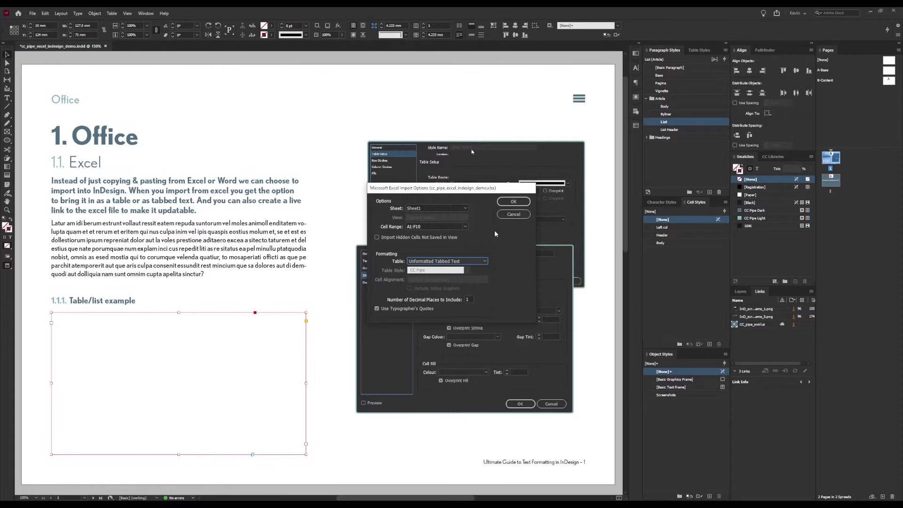
pyautogui.click(513, 201)
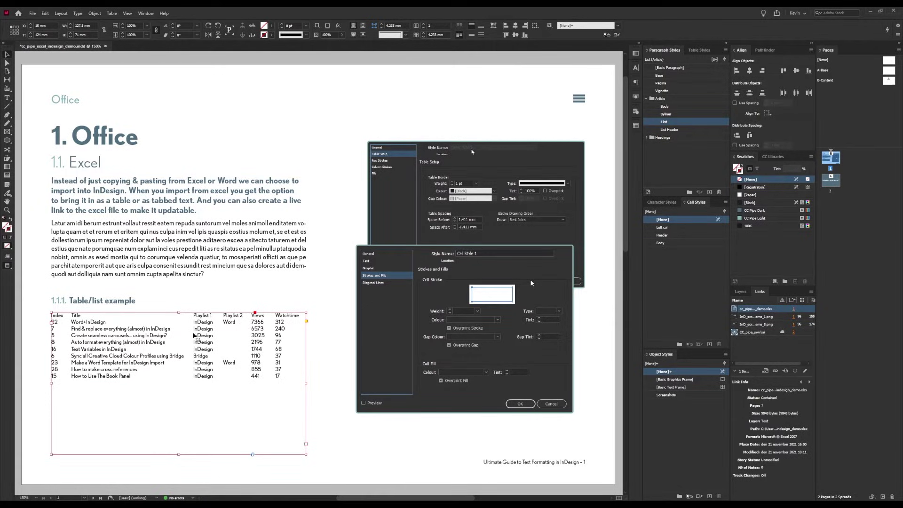
# Step: Style the imported table's first row with List Header, giving it bold text and a rule
pyautogui.hotkey('ctrl', '=')
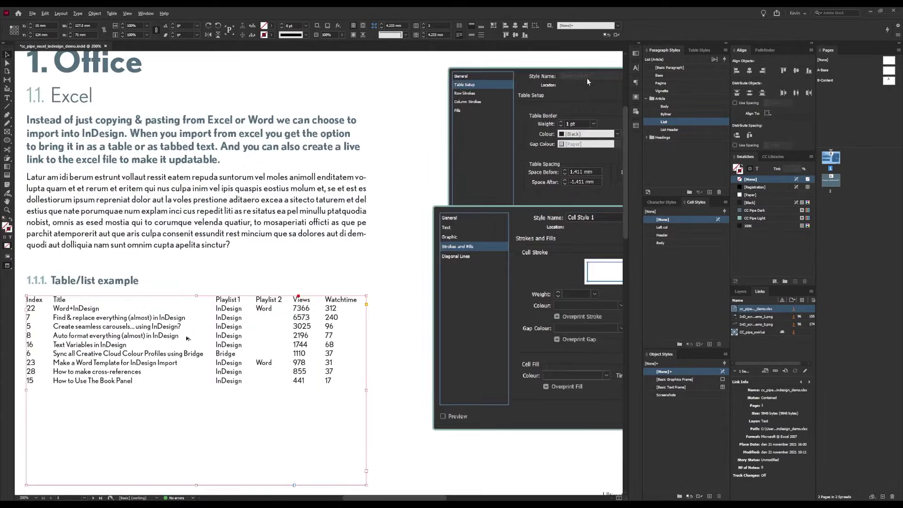
pyautogui.doubleClick(97, 303)
pyautogui.click(660, 133)
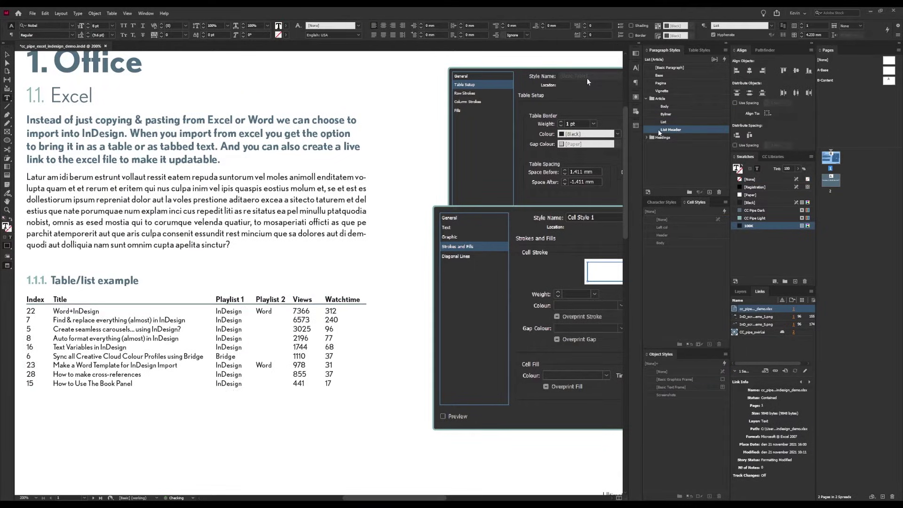
pyautogui.hotkey('ctrl', 'z')
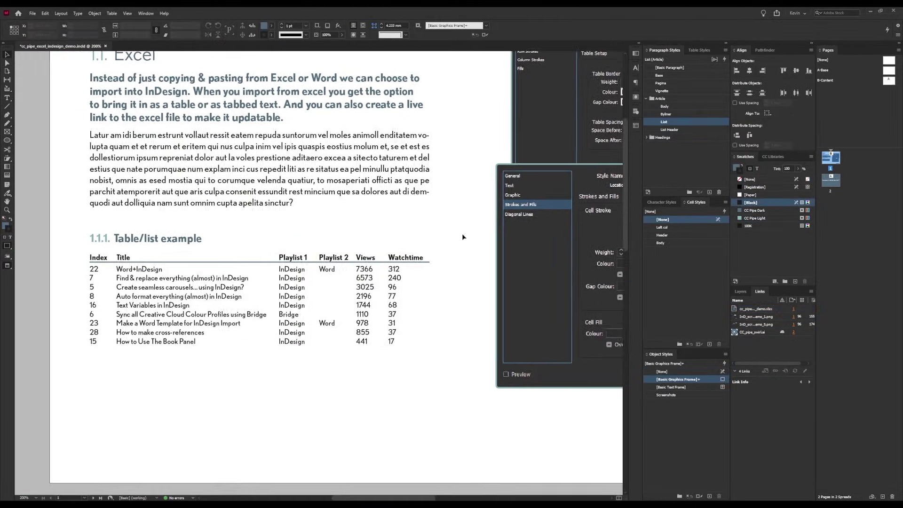
pyautogui.hotkey('ctrl', '=')
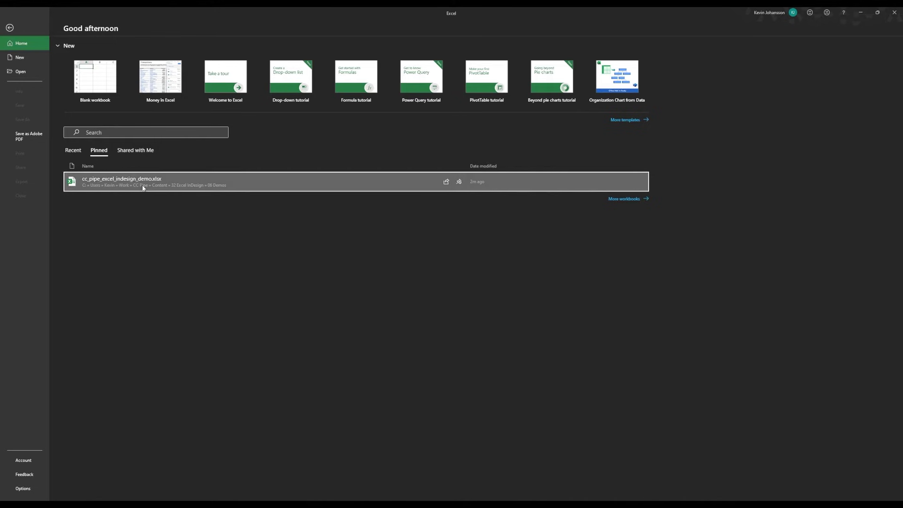
# Step: Reopen the demo workbook, append ':)' to cell B2's title, then close the workbook
pyautogui.click(146, 191)
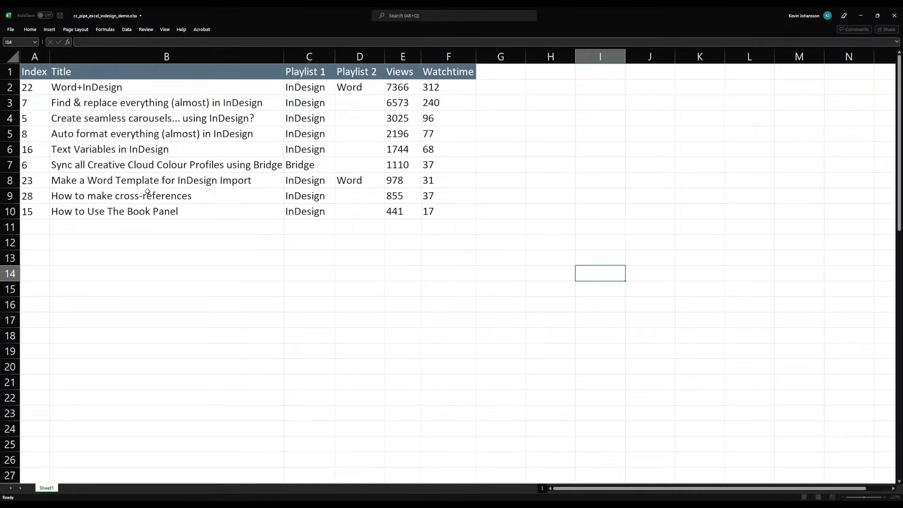
pyautogui.click(167, 79)
pyautogui.doubleClick(168, 88)
pyautogui.write(':)')
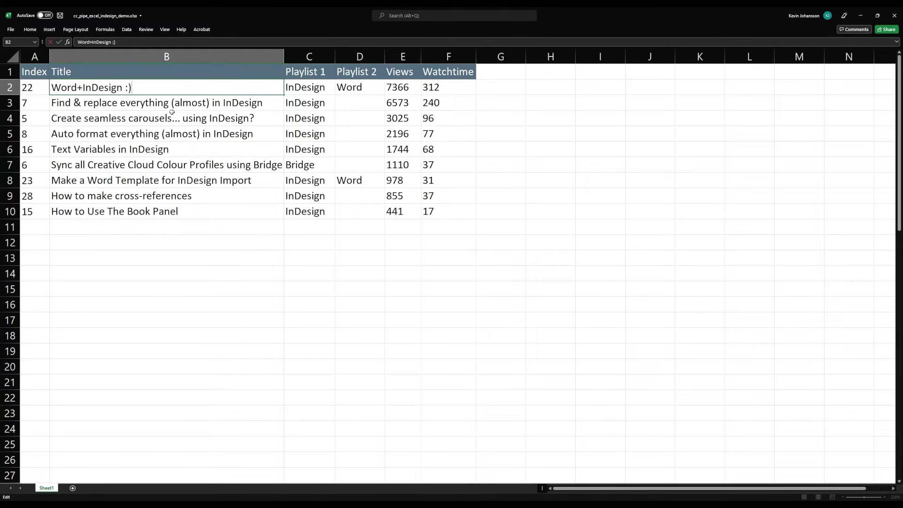
pyautogui.press('Return')
pyautogui.click(536, 169)
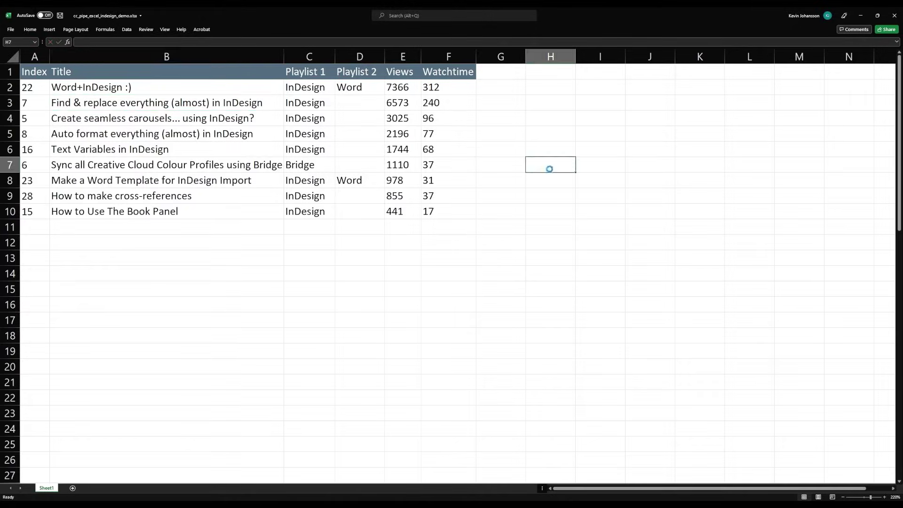
pyautogui.hotkey('ctrl', 'w')
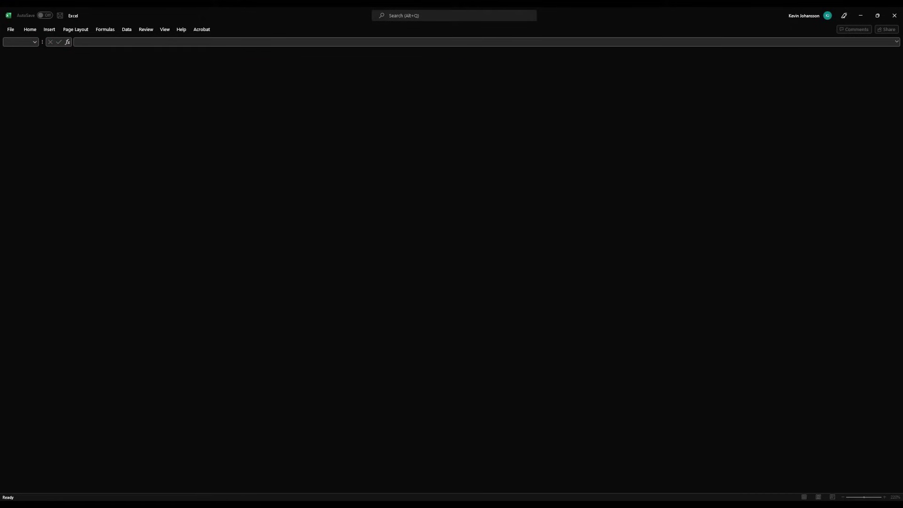
# Step: Update the modified Excel link so the InDesign table shows 'Word+InDesign :)'
pyautogui.click(182, 473)
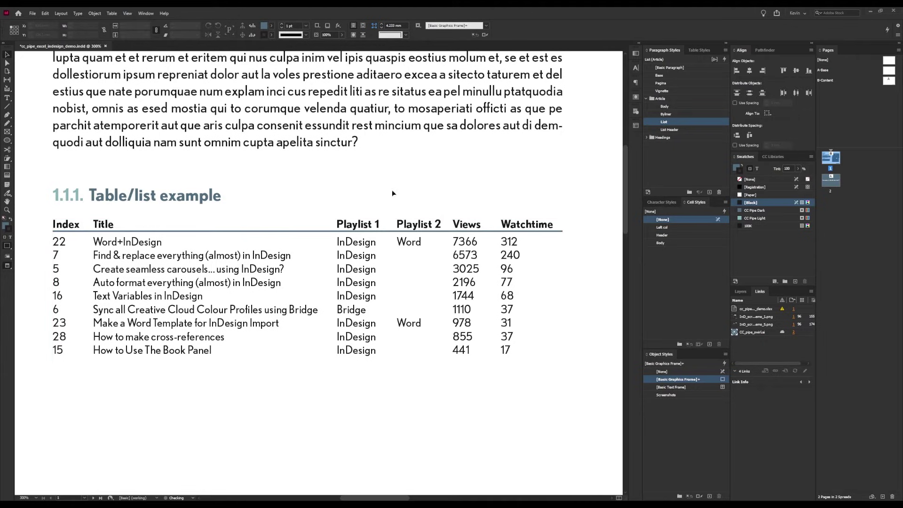
pyautogui.click(400, 225)
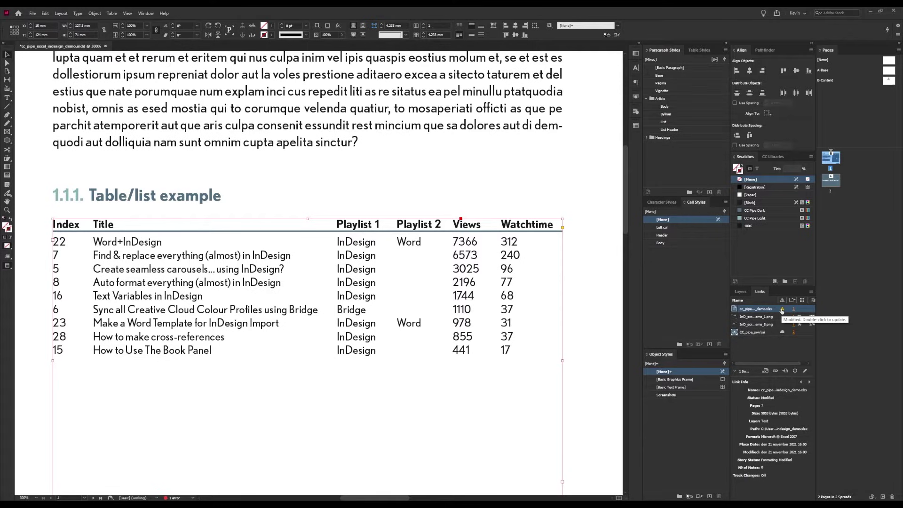
pyautogui.doubleClick(782, 309)
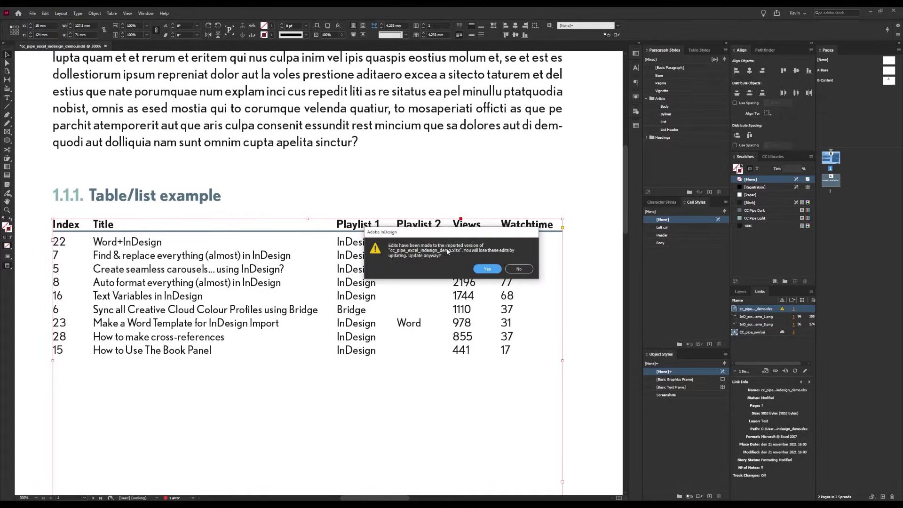
pyautogui.moveTo(427, 232); pyautogui.dragTo(443, 158)
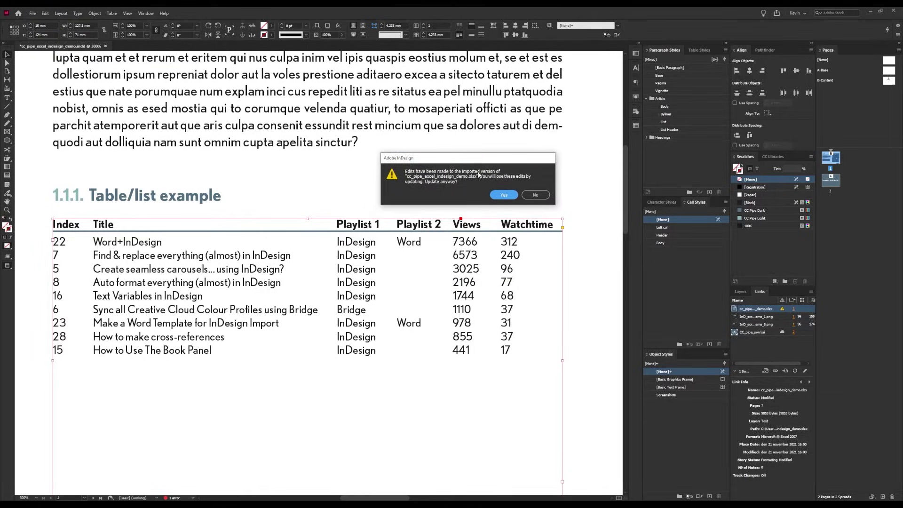
pyautogui.click(504, 195)
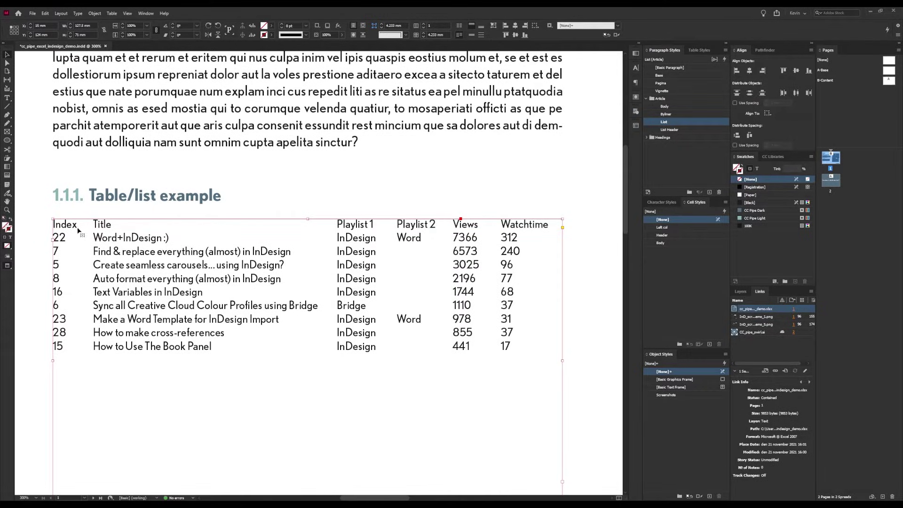
pyautogui.scroll(3, 144, 242)
pyautogui.scroll(-3, 153, 250)
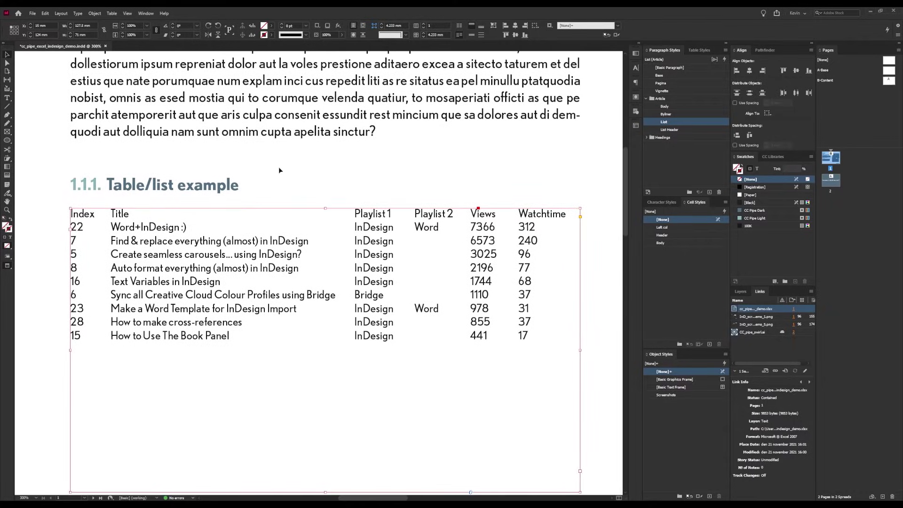
# Step: Reapply the List Header paragraph style to the table's header row and select the frame
pyautogui.click(278, 165)
pyautogui.doubleClick(425, 213)
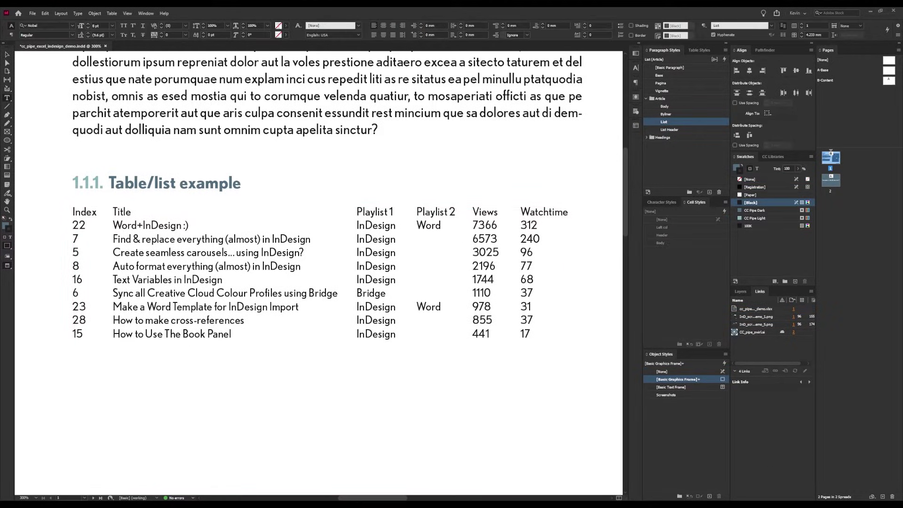
pyautogui.click(679, 130)
pyautogui.press('Escape')
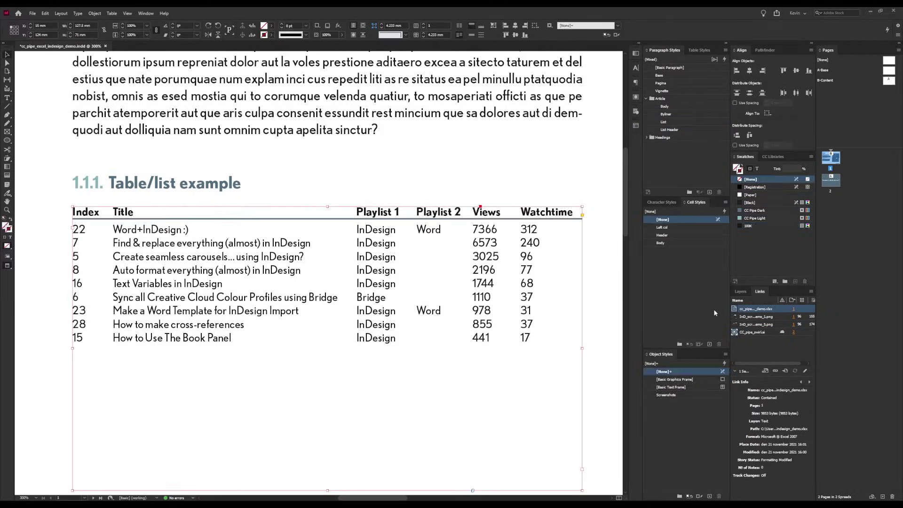
# Step: Fit the page in view and delete the imported table from its frame
pyautogui.rightClick(755, 310)
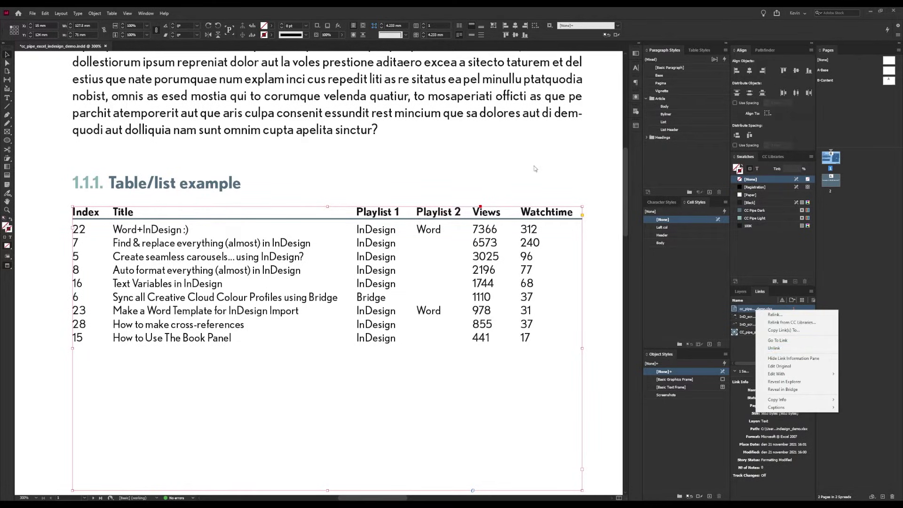
pyautogui.click(548, 152)
pyautogui.moveTo(566, 194); pyautogui.dragTo(536, 187)
pyautogui.hotkey('ctrl', '0')
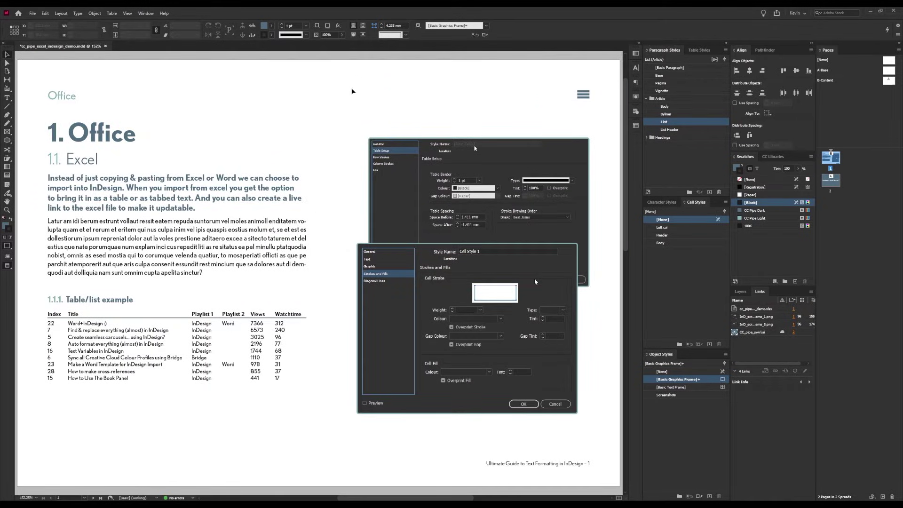
pyautogui.doubleClick(279, 345)
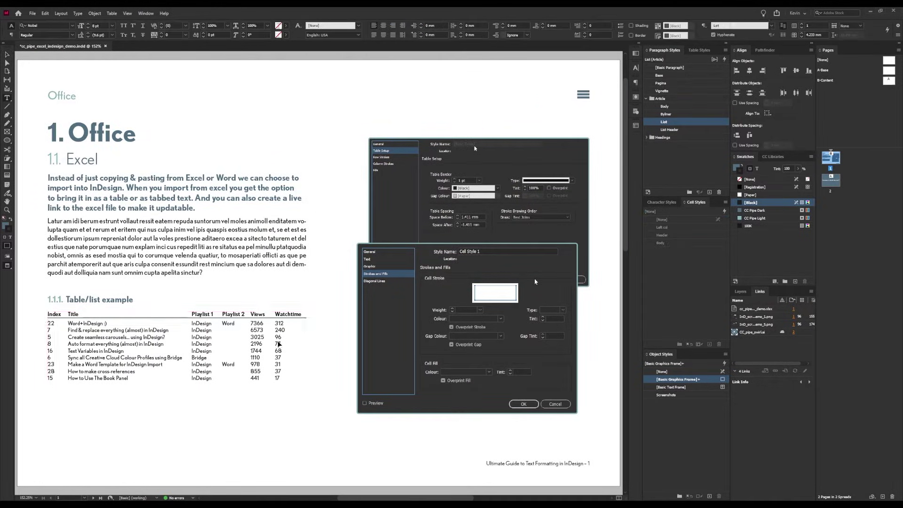
pyautogui.hotkey('ctrl', 'a')
pyautogui.press('Delete')
pyautogui.press('Escape')
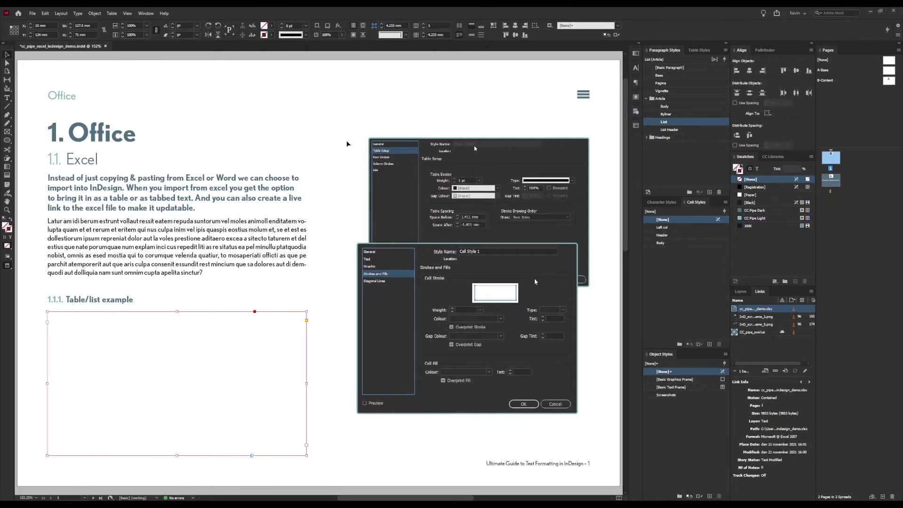
# Step: Deselect the empty frame and display the Table Styles list
pyautogui.click(347, 97)
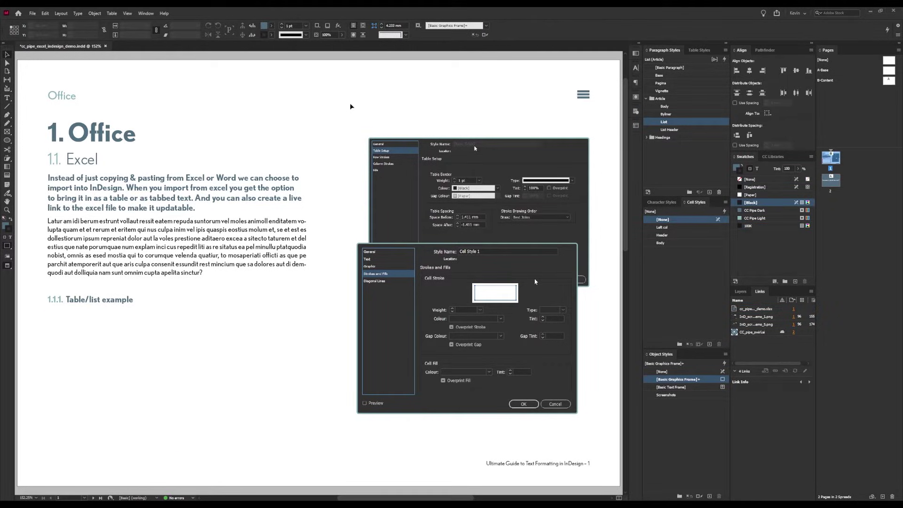
pyautogui.press('w')
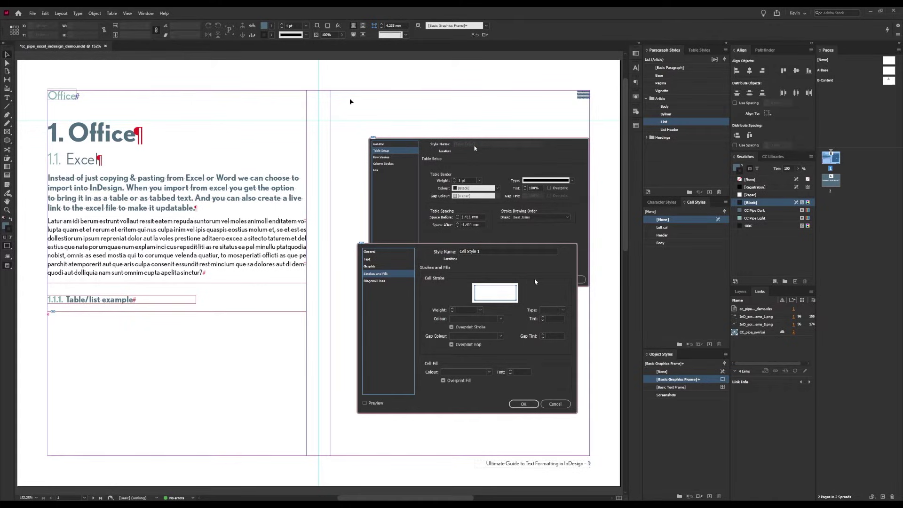
pyautogui.press('w')
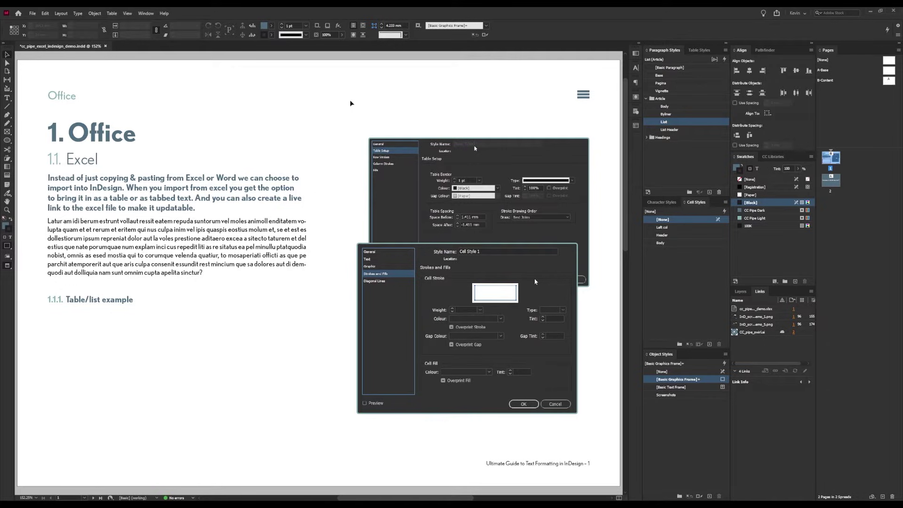
pyautogui.click(699, 50)
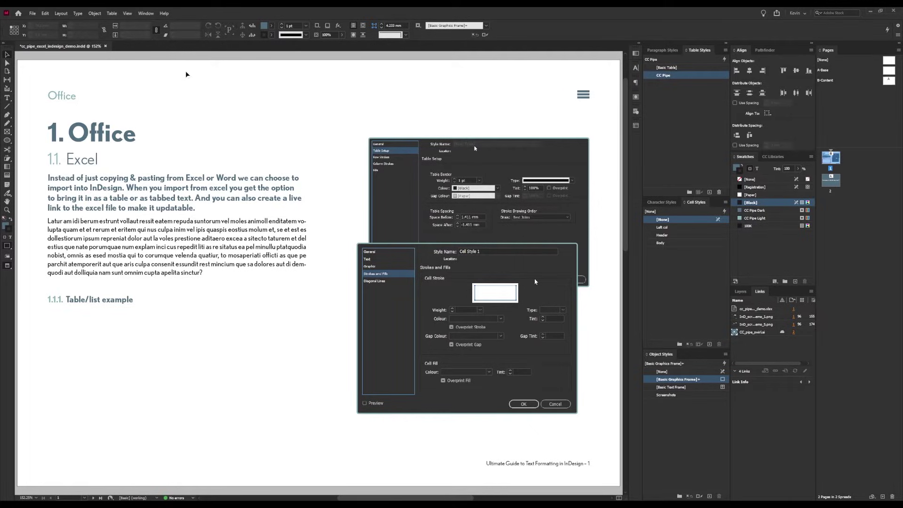
# Step: Create a new table style, Table Style 1, in the Table Styles panel
pyautogui.hotkey('ctrl', '-')
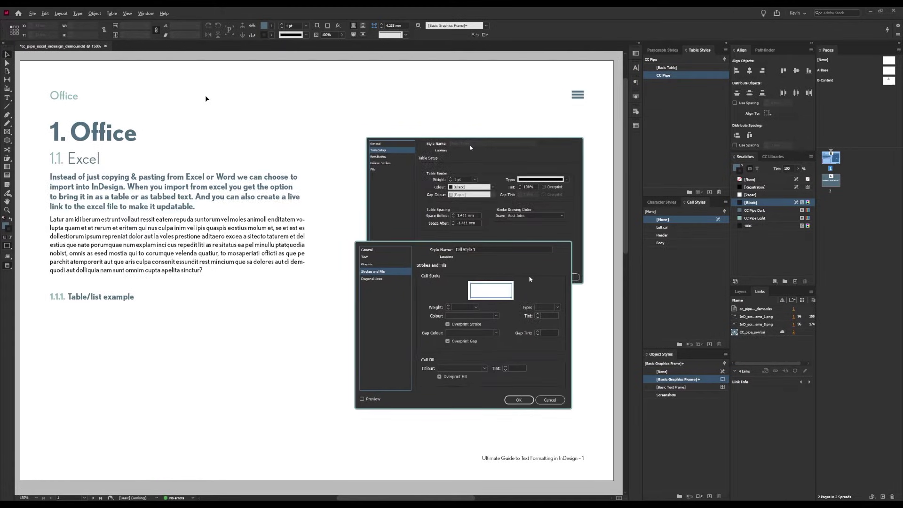
pyautogui.moveTo(224, 110); pyautogui.dragTo(232, 111)
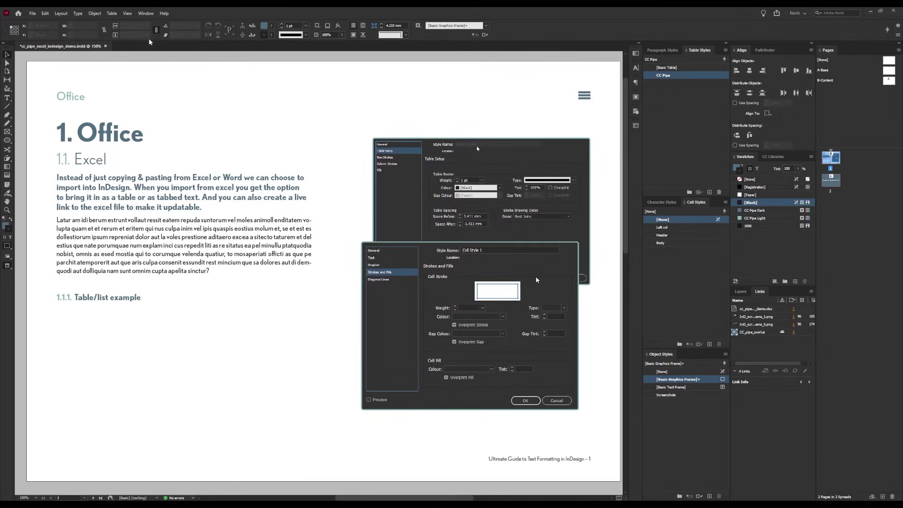
pyautogui.click(149, 15)
pyautogui.moveTo(196, 190)
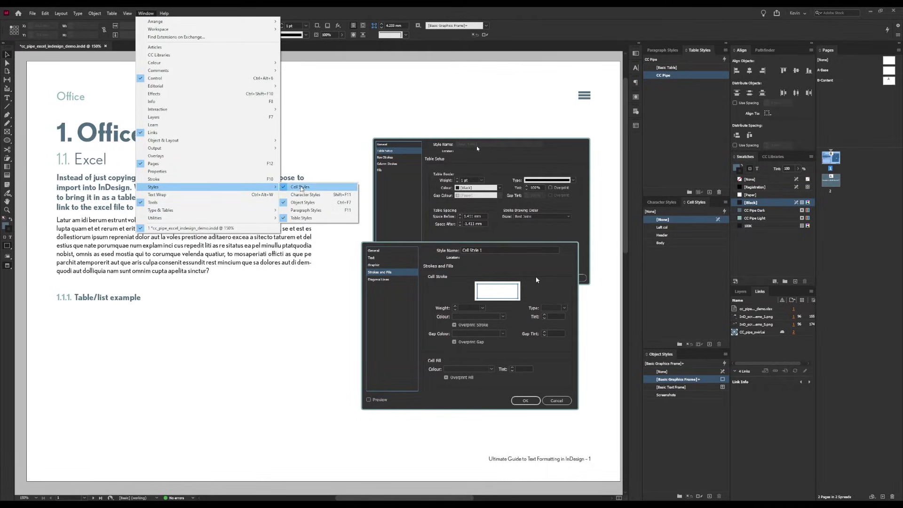
pyautogui.click(407, 99)
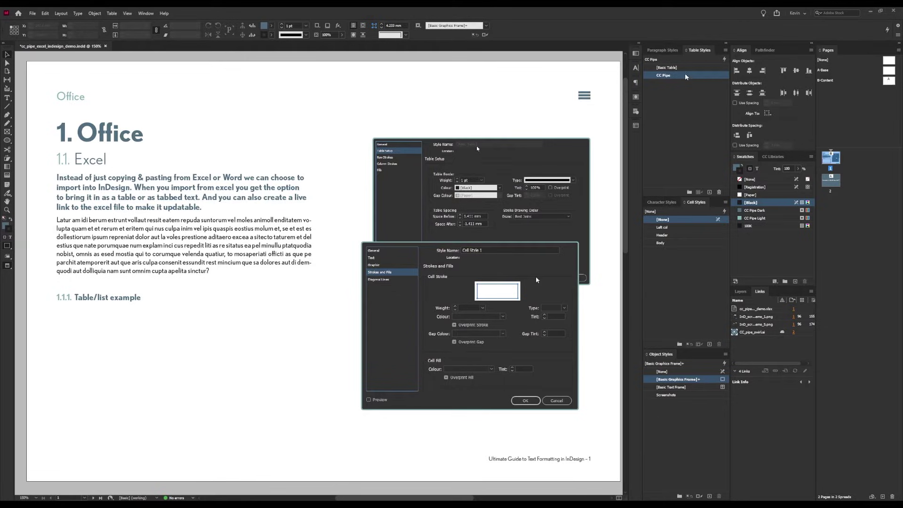
pyautogui.click(711, 192)
# Step: In Table Style 1's Table Setup, set the table border colour to [None]
pyautogui.doubleClick(680, 84)
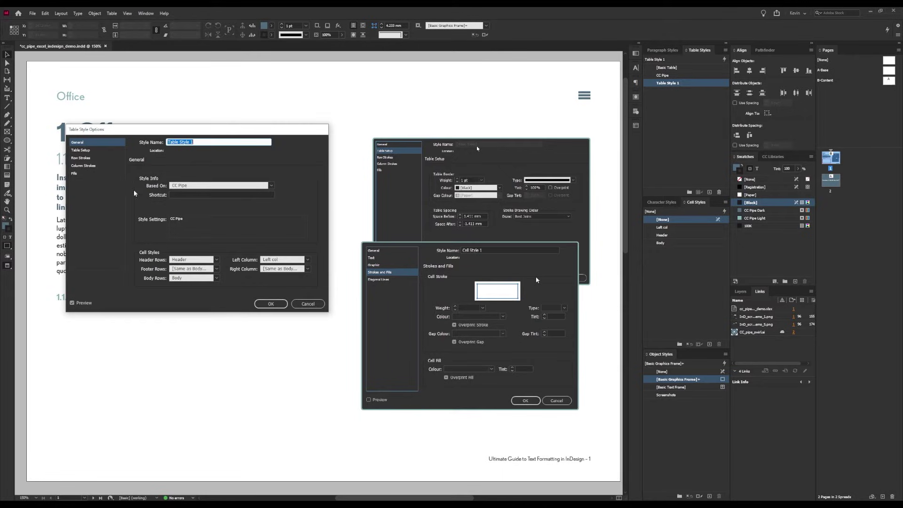
pyautogui.click(87, 151)
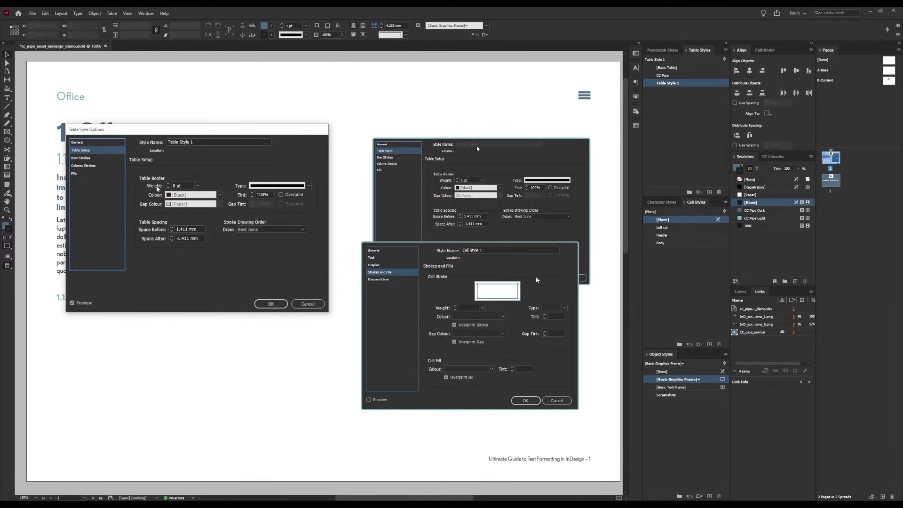
pyautogui.click(171, 196)
pyautogui.click(175, 203)
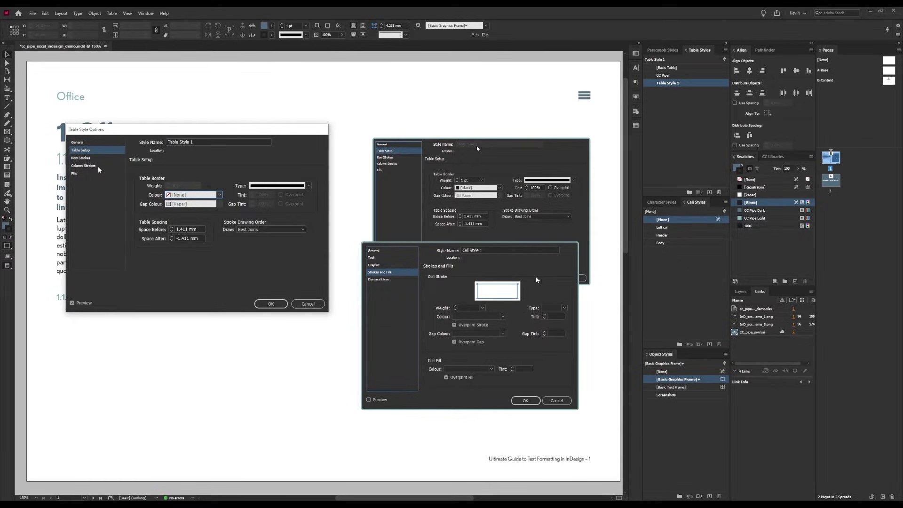
# Step: Keep Every Other Row alternating fills and Body as the body rows cell style
pyautogui.click(84, 174)
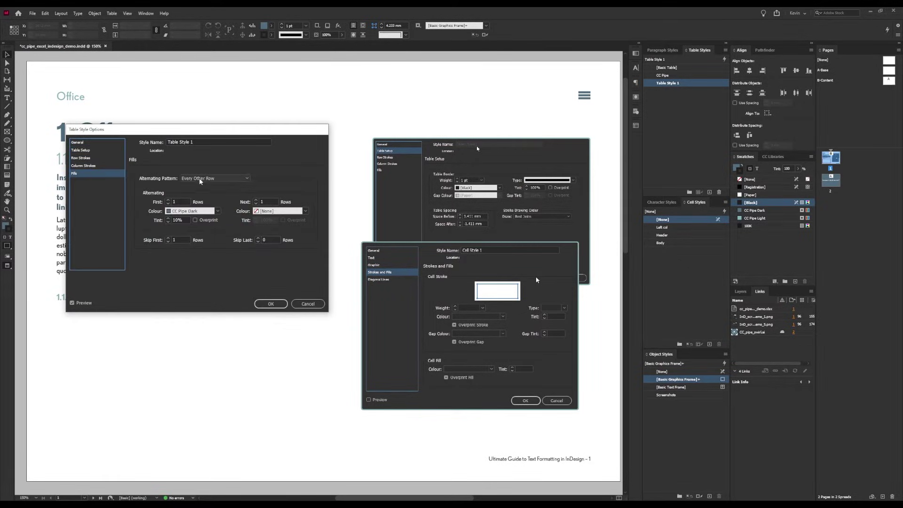
pyautogui.click(200, 181)
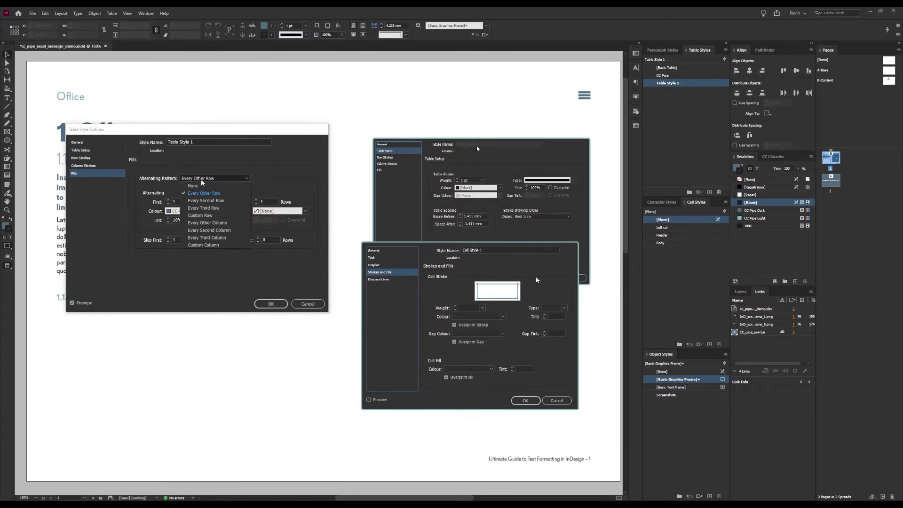
pyautogui.click(206, 188)
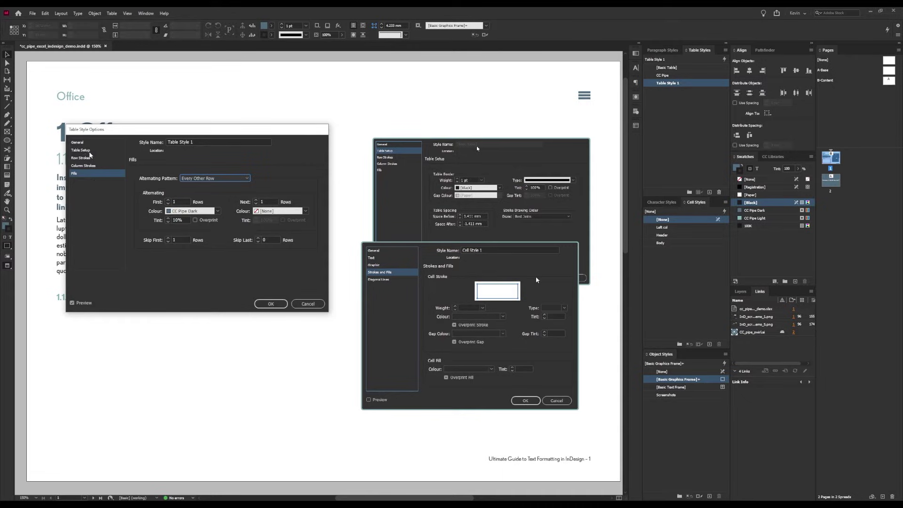
pyautogui.click(81, 142)
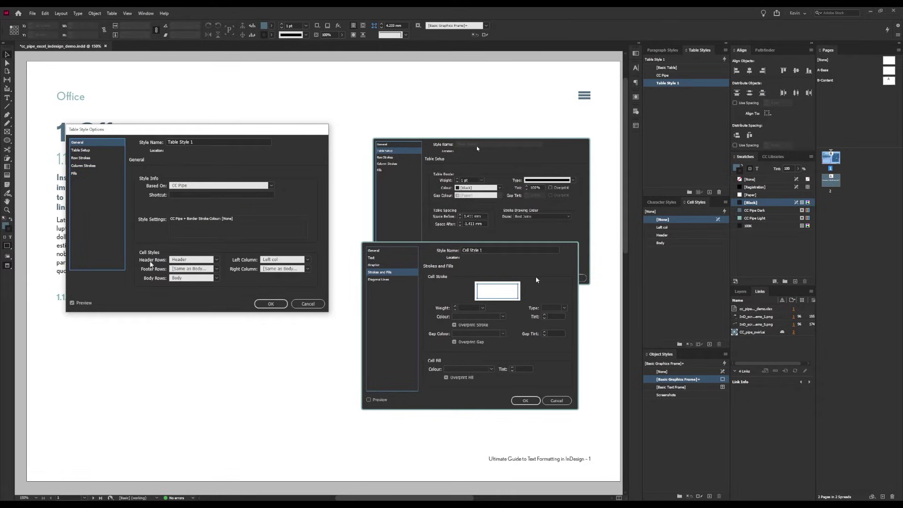
pyautogui.click(185, 278)
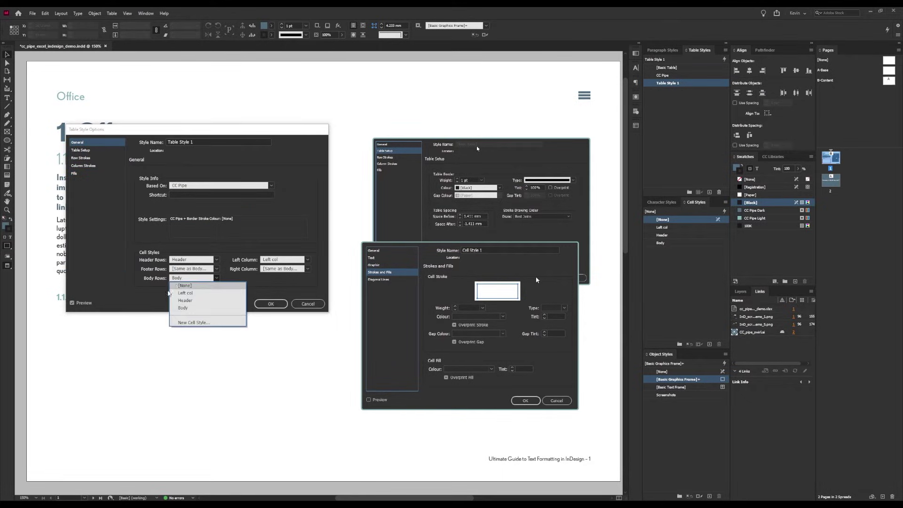
pyautogui.click(149, 294)
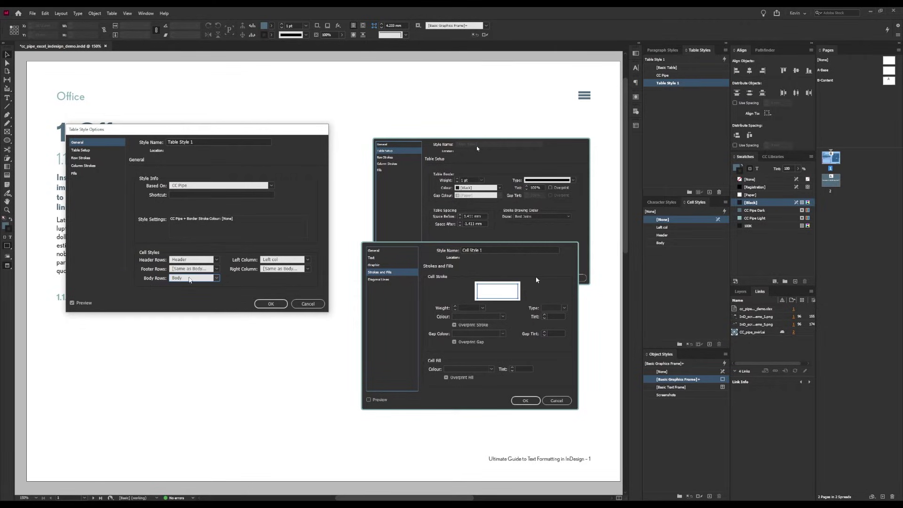
pyautogui.click(193, 279)
pyautogui.click(201, 322)
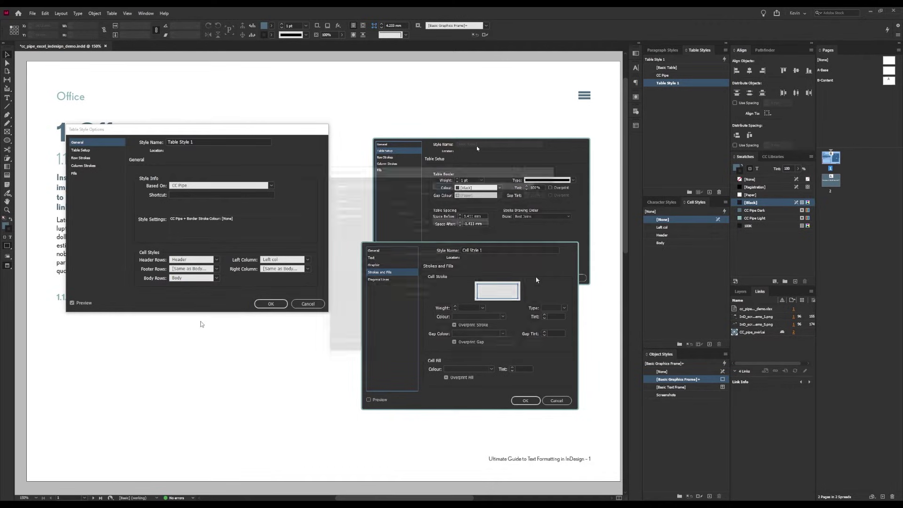
pyautogui.moveTo(397, 171); pyautogui.dragTo(186, 162)
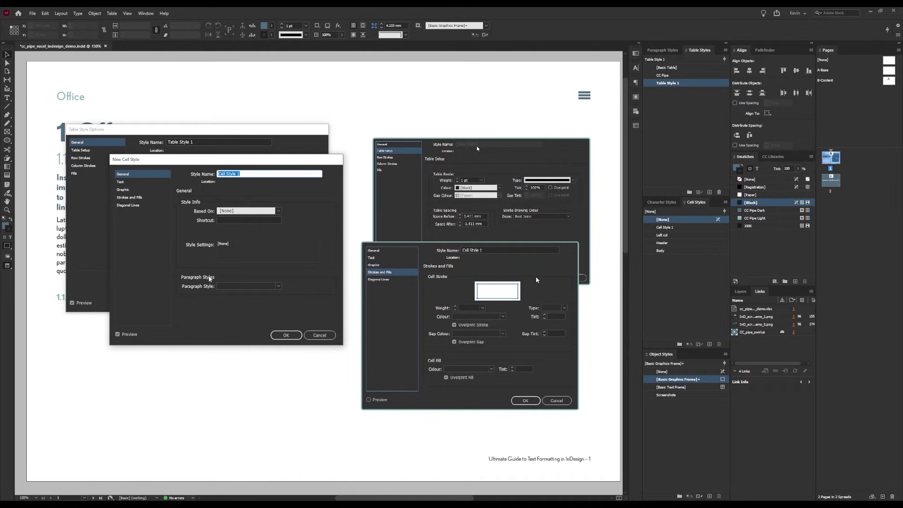
pyautogui.click(219, 288)
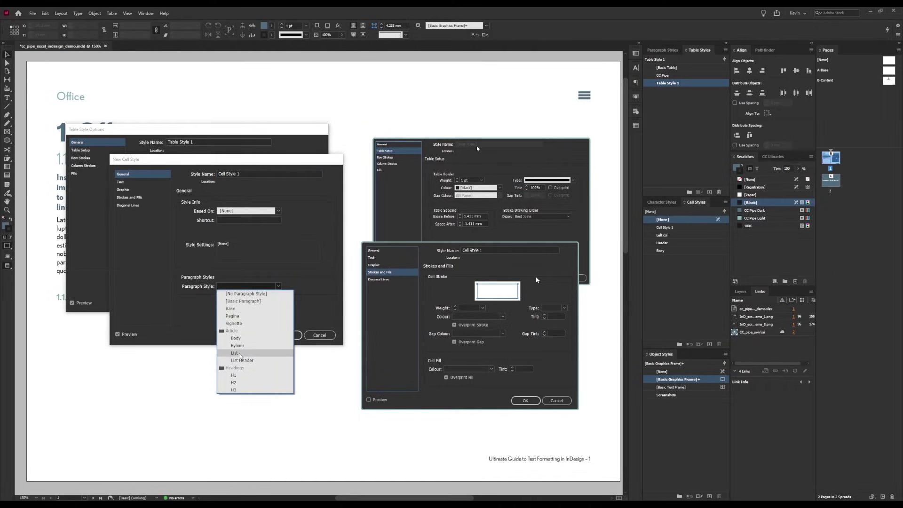
pyautogui.click(240, 354)
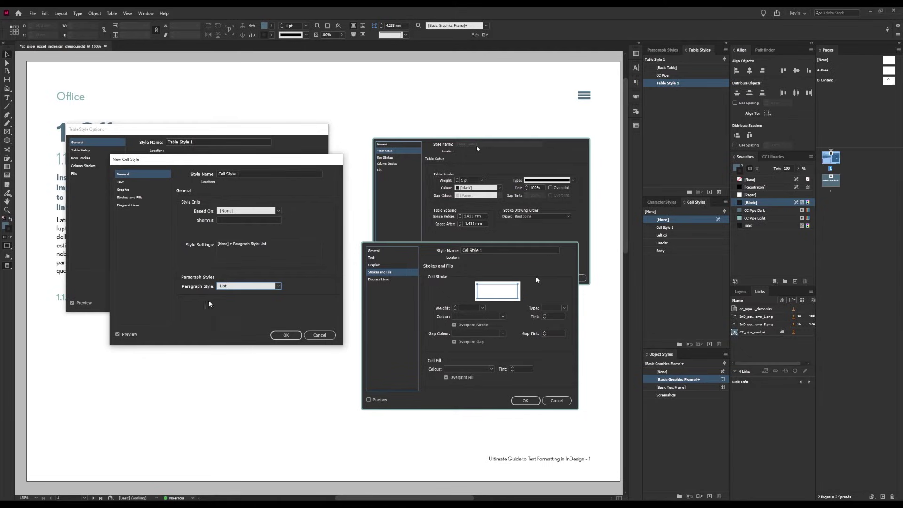
pyautogui.click(137, 182)
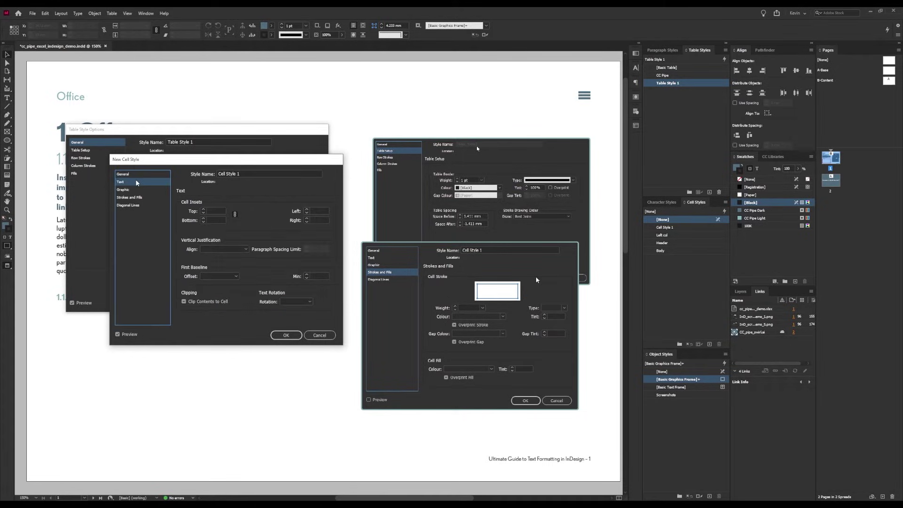
pyautogui.click(205, 211)
pyautogui.click(127, 198)
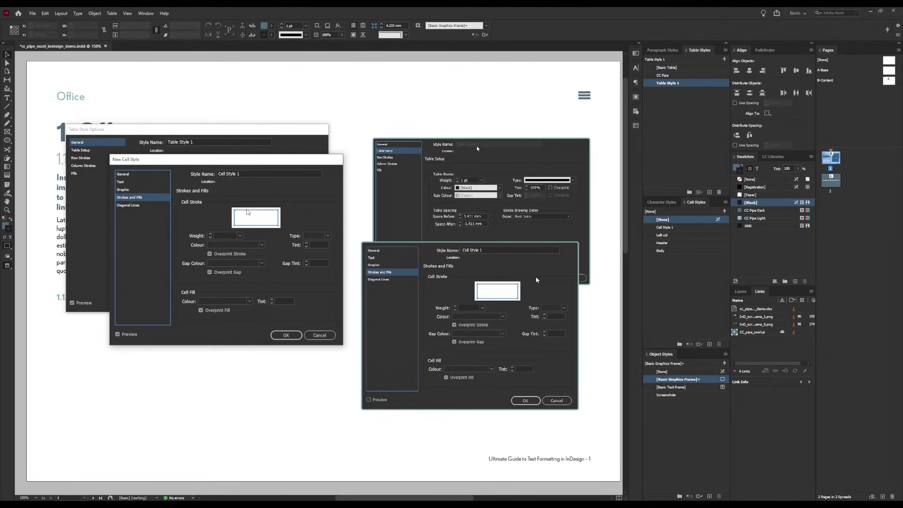
pyautogui.click(226, 245)
pyautogui.click(223, 256)
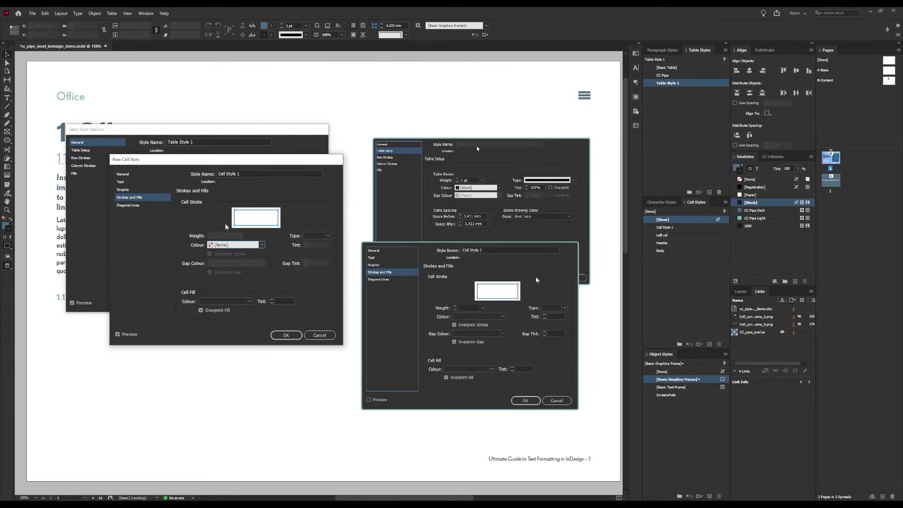
pyautogui.click(320, 335)
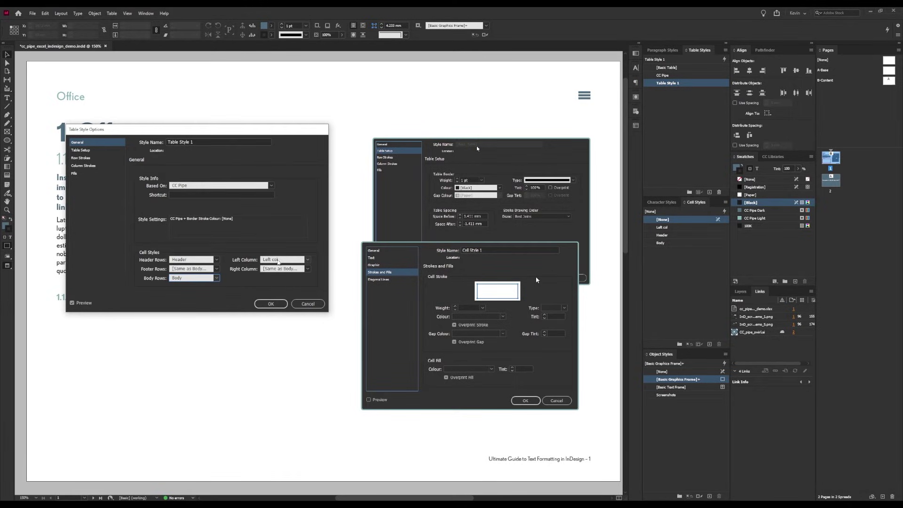
# Step: Cancel the style options and choose cc_pipe_excel_indesign_demo.xlsx to place in the empty frame
pyautogui.click(314, 304)
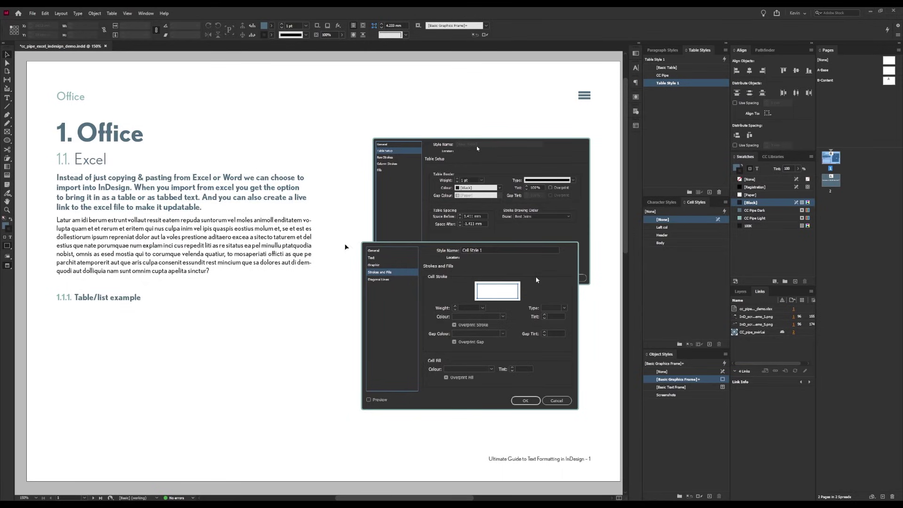
pyautogui.click(241, 357)
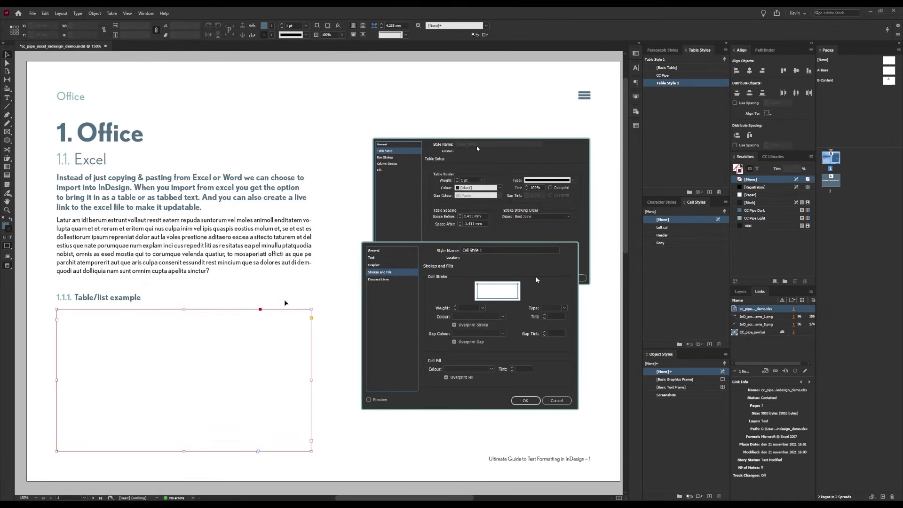
pyautogui.hotkey('ctrl', 'd')
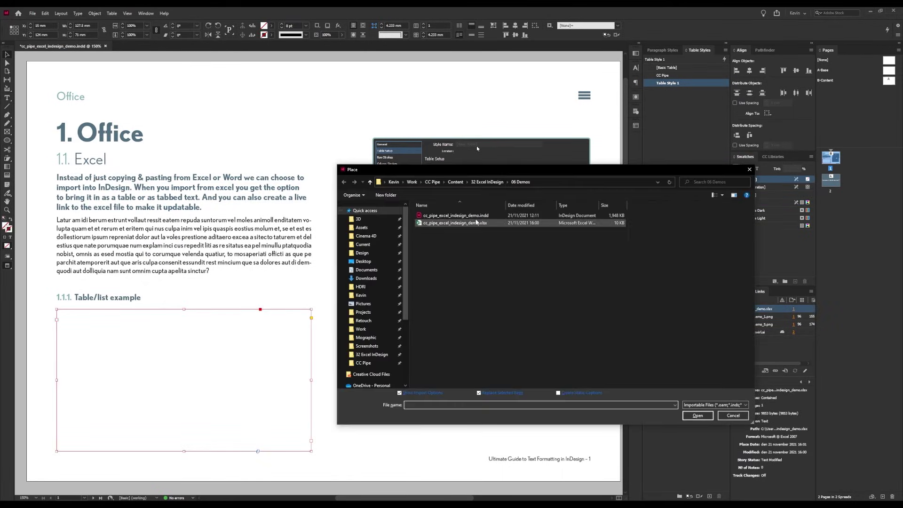
pyautogui.click(454, 223)
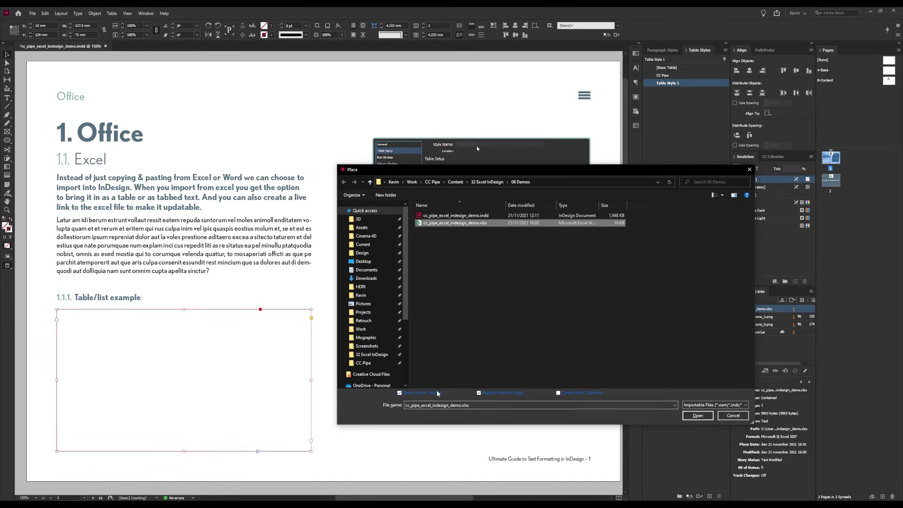
pyautogui.click(697, 415)
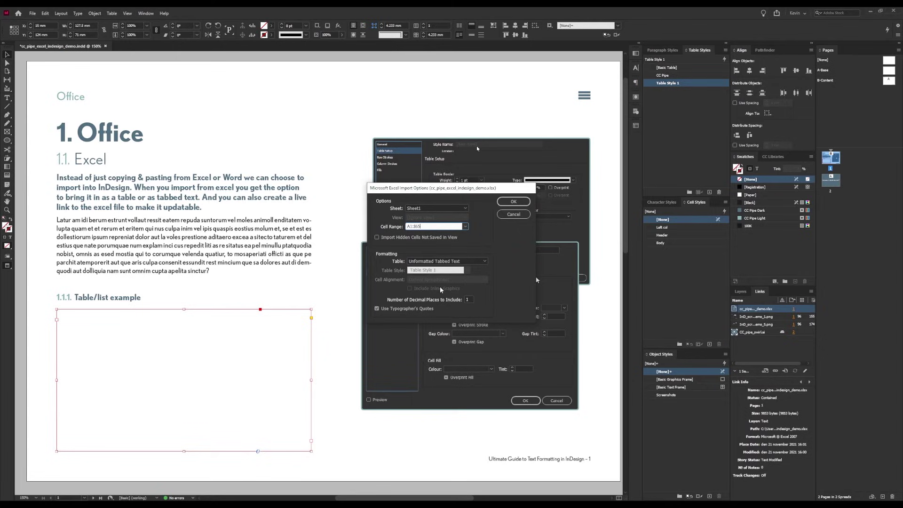
# Step: Import cells A1:F10 as an Unformatted Table using the CC Pipe table style
pyautogui.write('10')
pyautogui.click(449, 261)
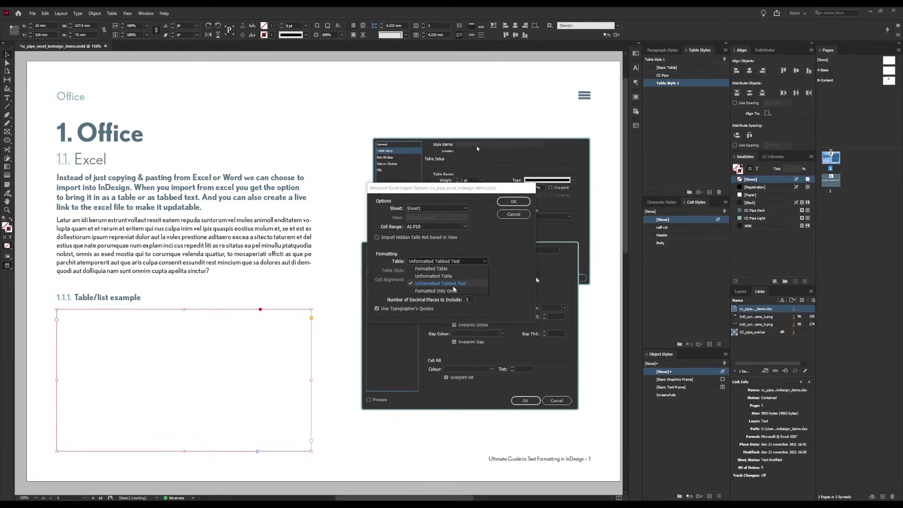
pyautogui.click(433, 276)
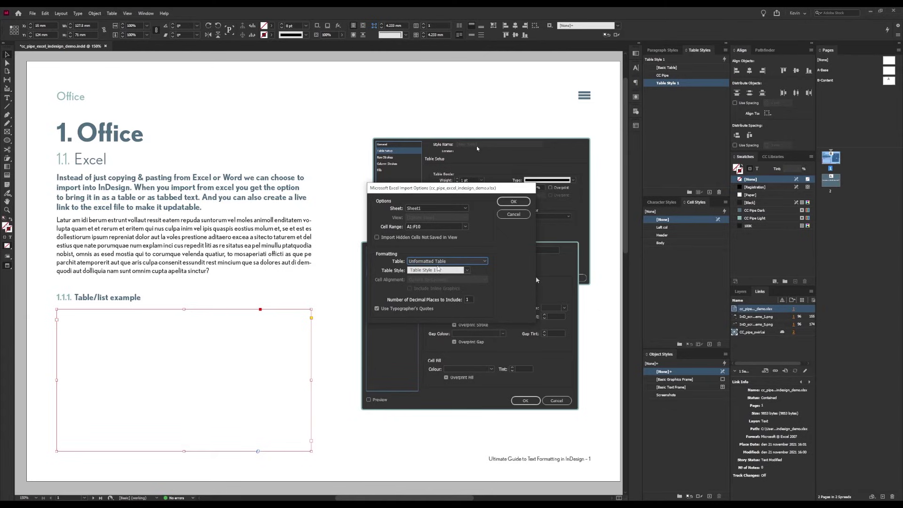
pyautogui.click(438, 271)
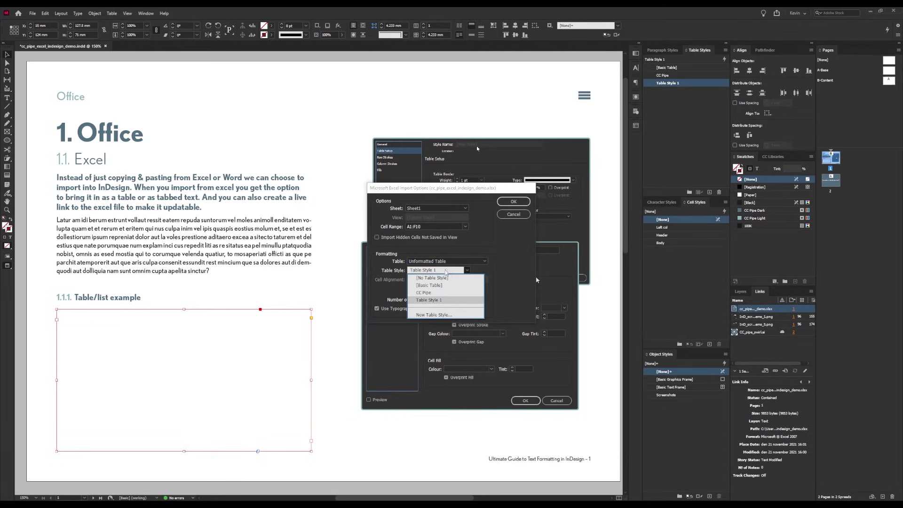
pyautogui.click(426, 293)
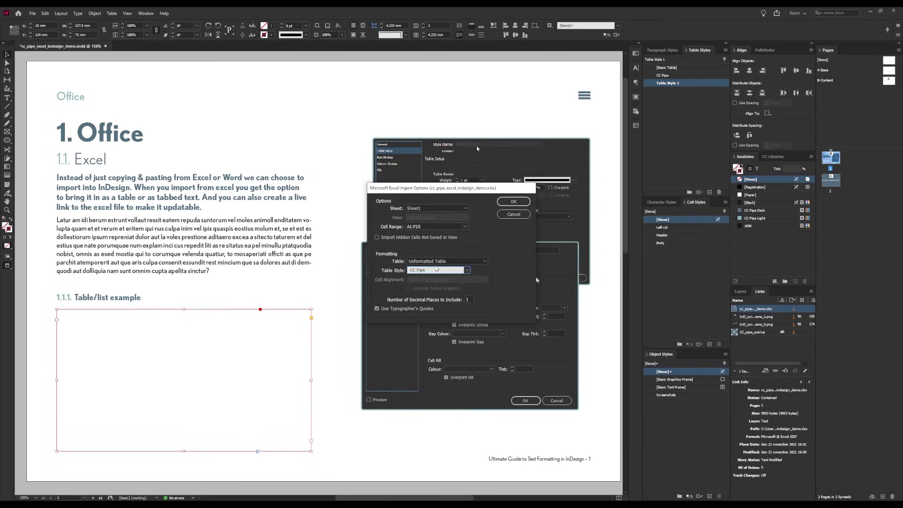
pyautogui.click(514, 202)
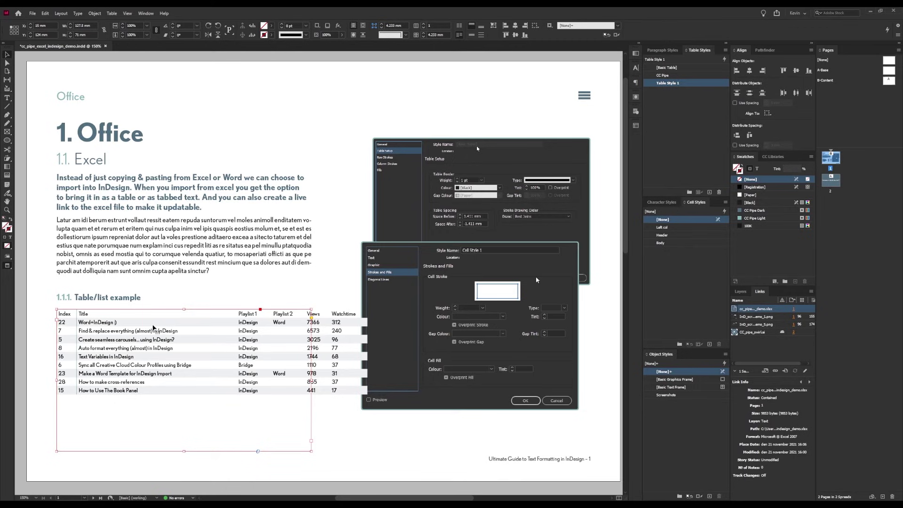
# Step: Apply the Header cell style to the table's header row
pyautogui.hotkey('ctrl', '=')
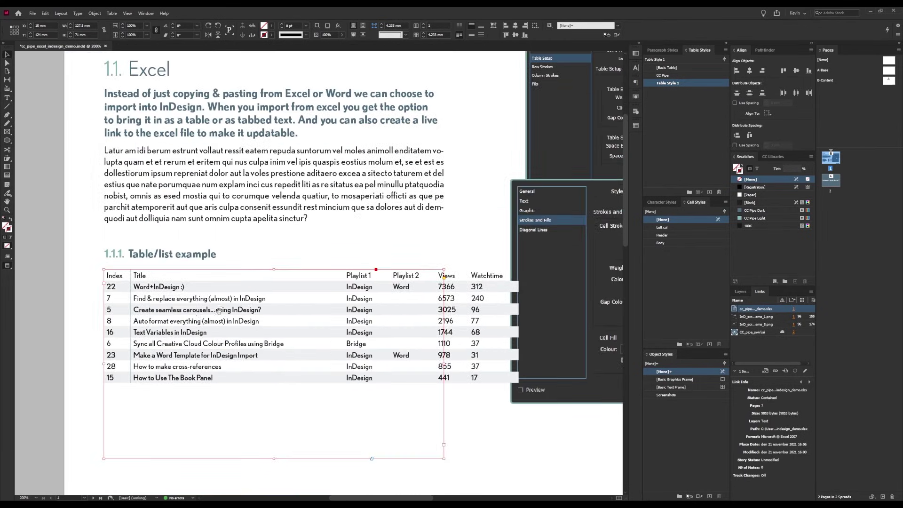
pyautogui.doubleClick(115, 276)
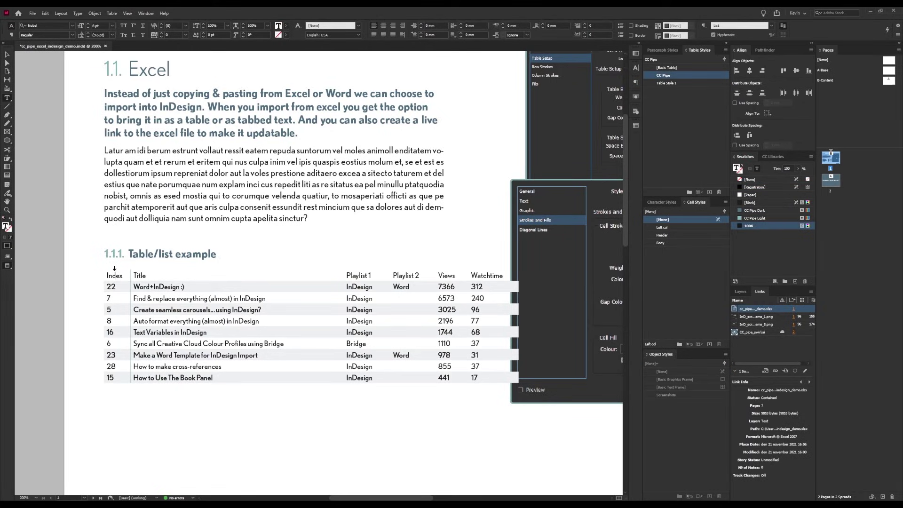
pyautogui.click(101, 275)
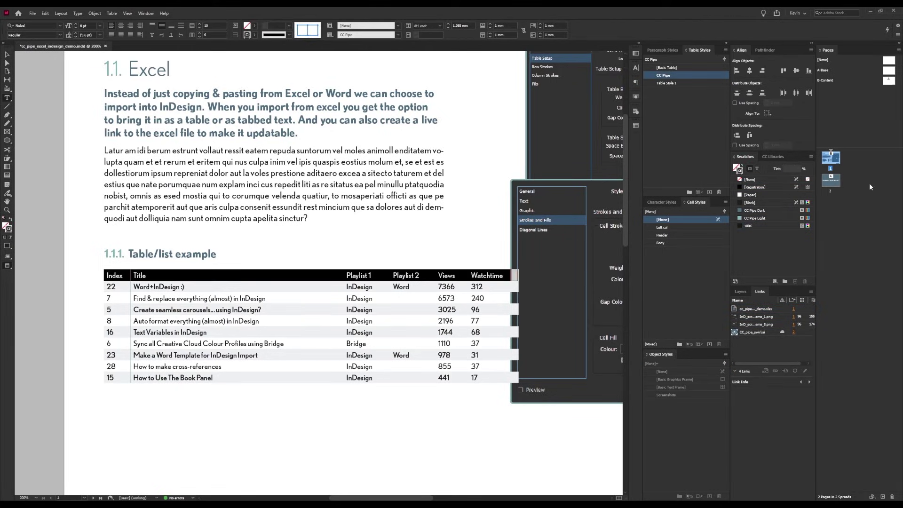
pyautogui.click(676, 235)
pyautogui.press('Escape')
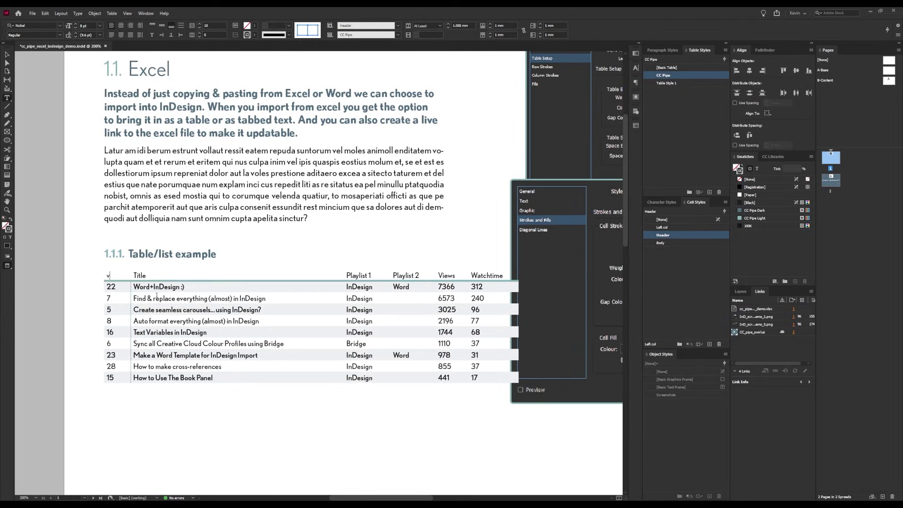
pyautogui.press('Escape')
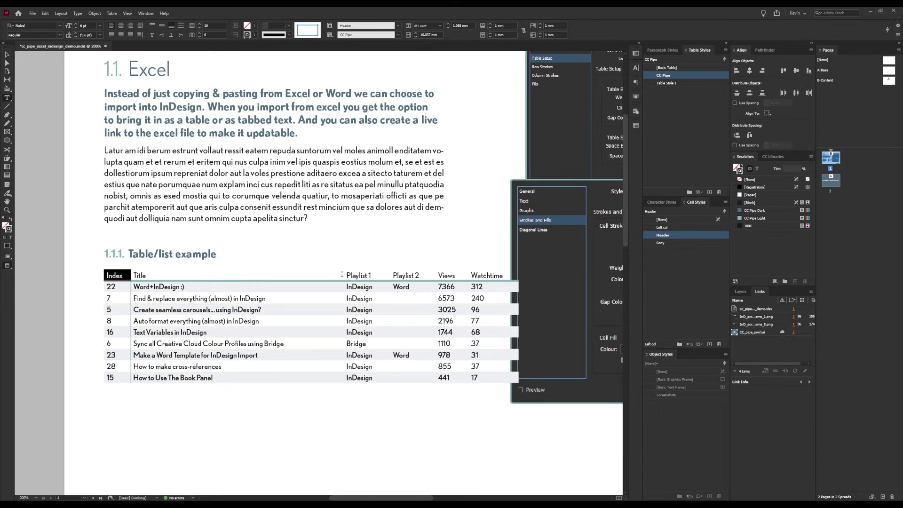
# Step: Narrow the Title column by dragging its right border left, shrinking the table
pyautogui.moveTo(343, 275)
pyautogui.mouseDown()
pyautogui.moveTo(281, 275)
pyautogui.moveTo(328, 276)
pyautogui.mouseUp()
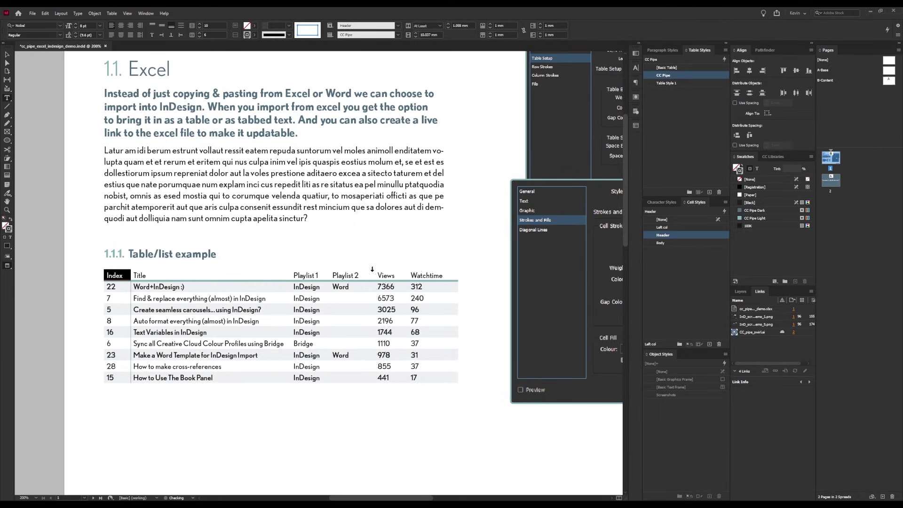
pyautogui.press('Escape')
pyautogui.click(479, 309)
pyautogui.hscroll(1, 479, 309)
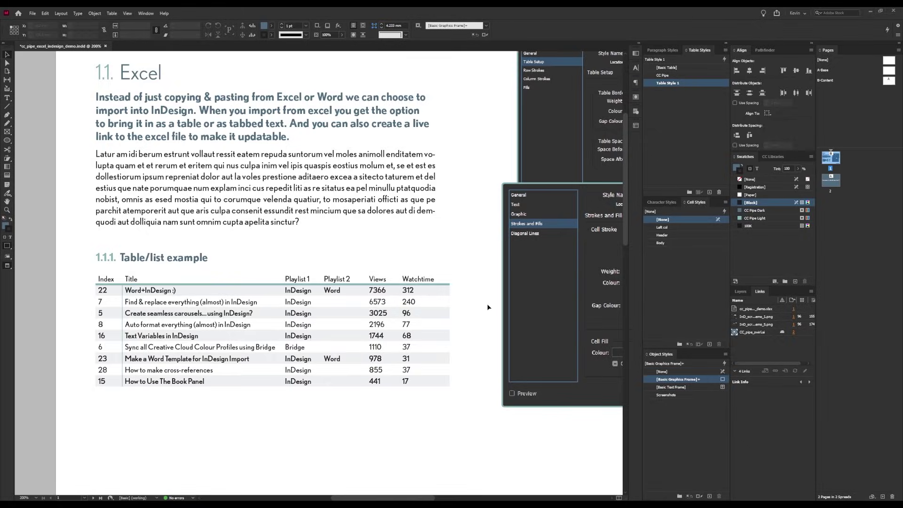
pyautogui.hotkey('alt', 'Tab')
# Step: Open cc_pipe_excel_indesign_demo.xlsx, replace B2's title with 'Excel', and close the workbook
pyautogui.click(193, 176)
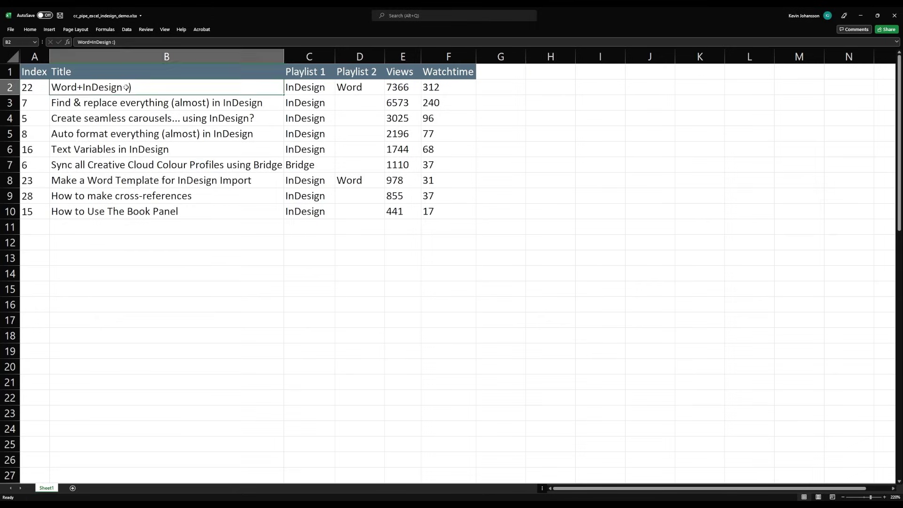
pyautogui.doubleClick(126, 88)
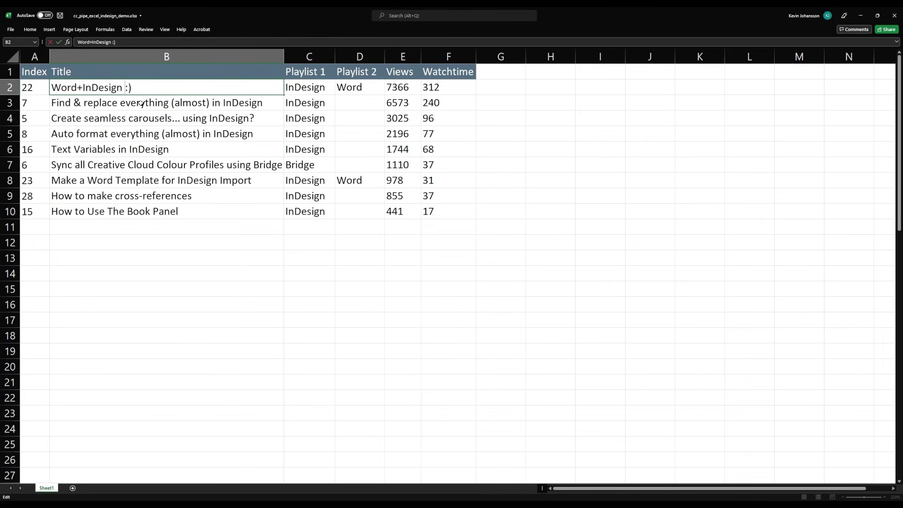
pyautogui.hotkey('ctrl', 'a')
pyautogui.write('Excel')
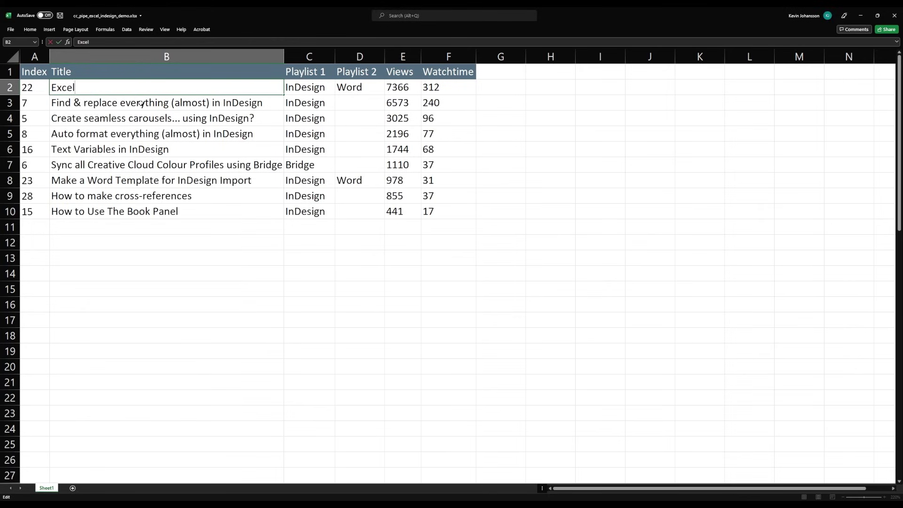
pyautogui.press('Return')
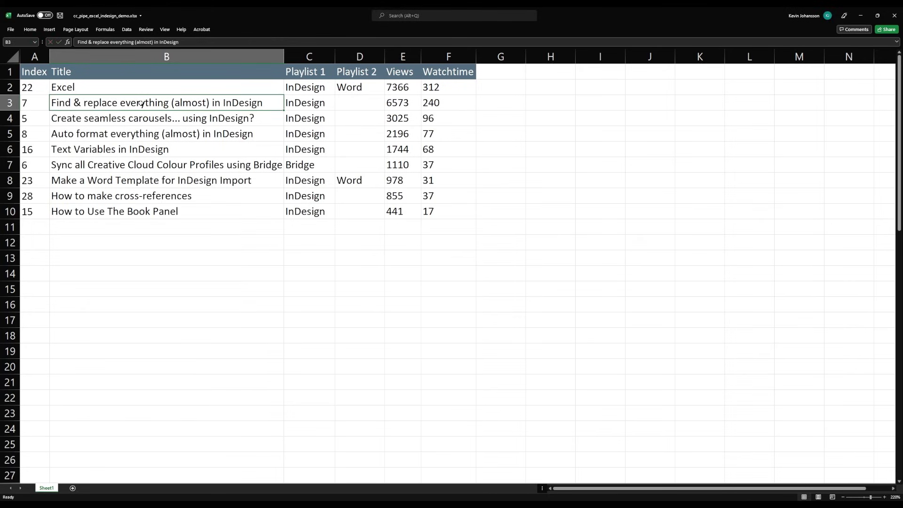
pyautogui.hotkey('ctrl', 'w')
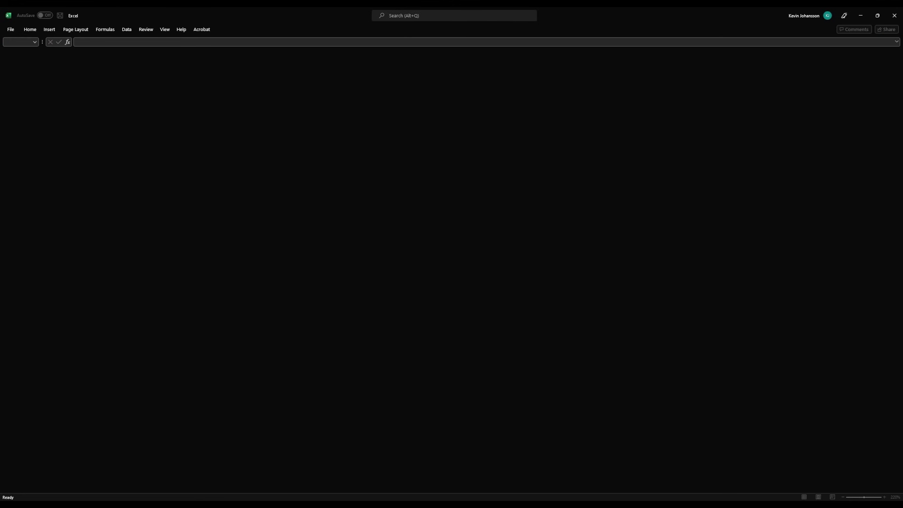
pyautogui.hotkey('alt', 'Tab')
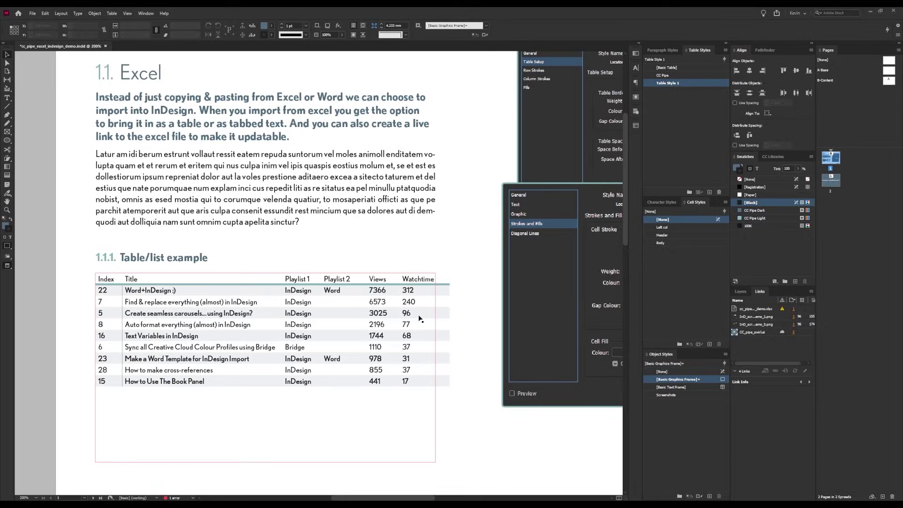
# Step: Update the table's modified Excel link so the first title now reads 'Excel', then deselect it
pyautogui.click(420, 318)
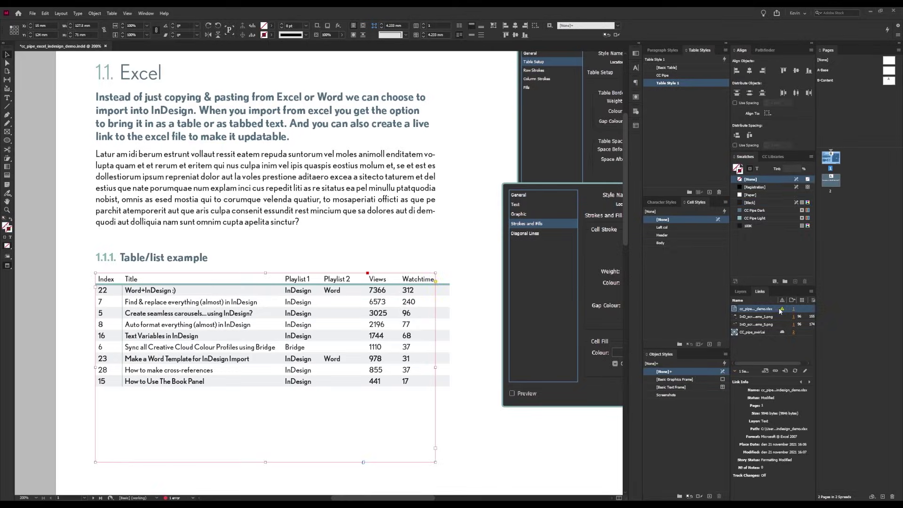
pyautogui.moveTo(783, 310)
pyautogui.doubleClick(783, 309)
pyautogui.moveTo(470, 229); pyautogui.dragTo(422, 212)
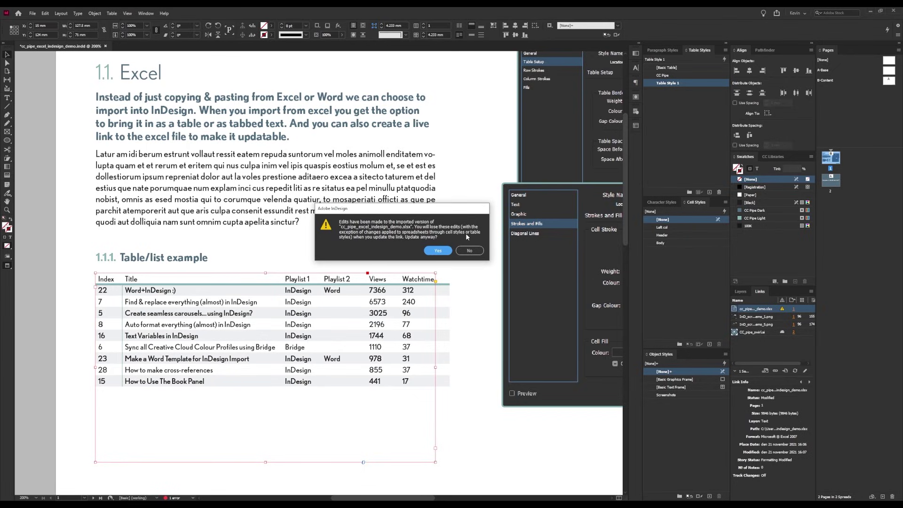
pyautogui.click(433, 252)
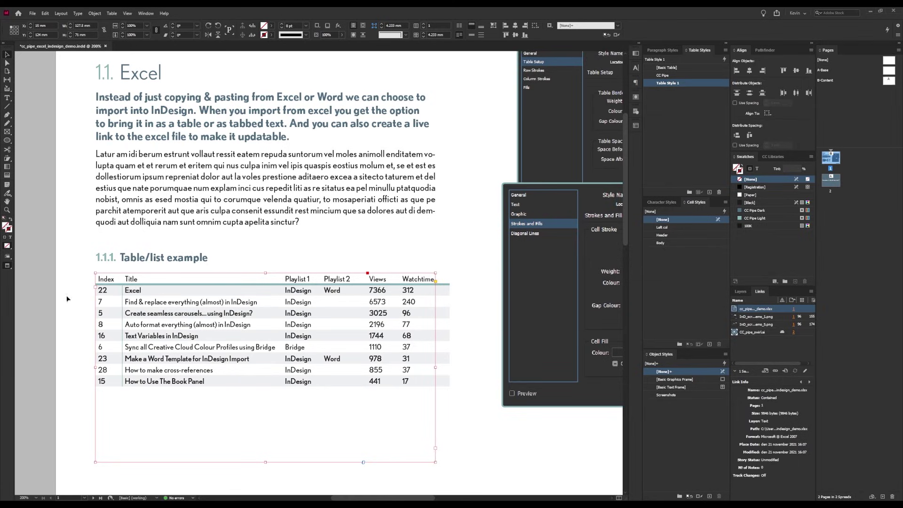
pyautogui.click(55, 276)
pyautogui.scroll(1, 53, 295)
pyautogui.scroll(2, 52, 295)
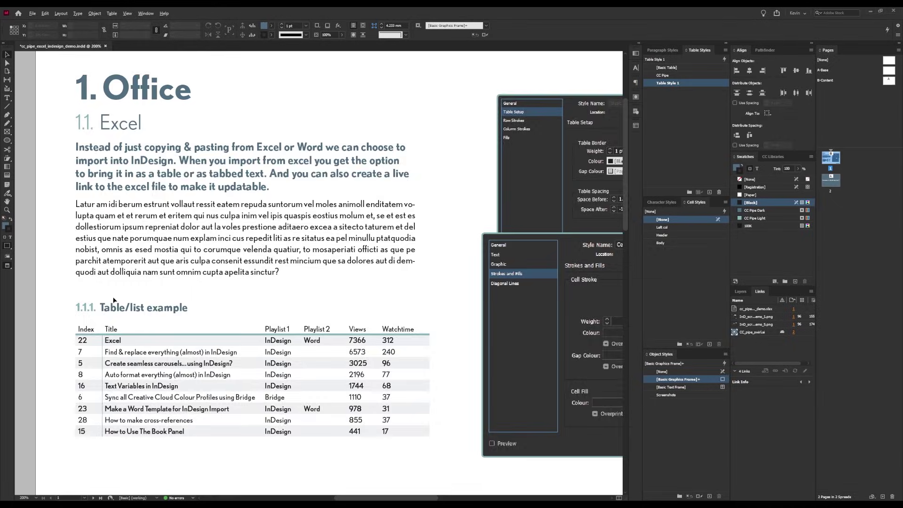
# Step: Zoom out to 150% and scroll to the 'Remember to Like & Subscribe' slide on page 2
pyautogui.scroll(3, 113, 300)
pyautogui.hotkey('ctrl', '-')
pyautogui.scroll(-10, 273, 297)
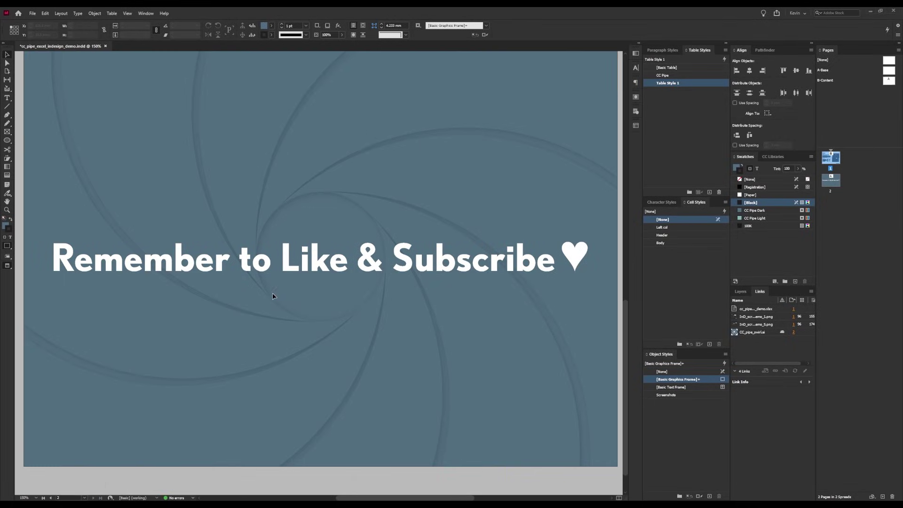
pyautogui.scroll(1, 338, 383)
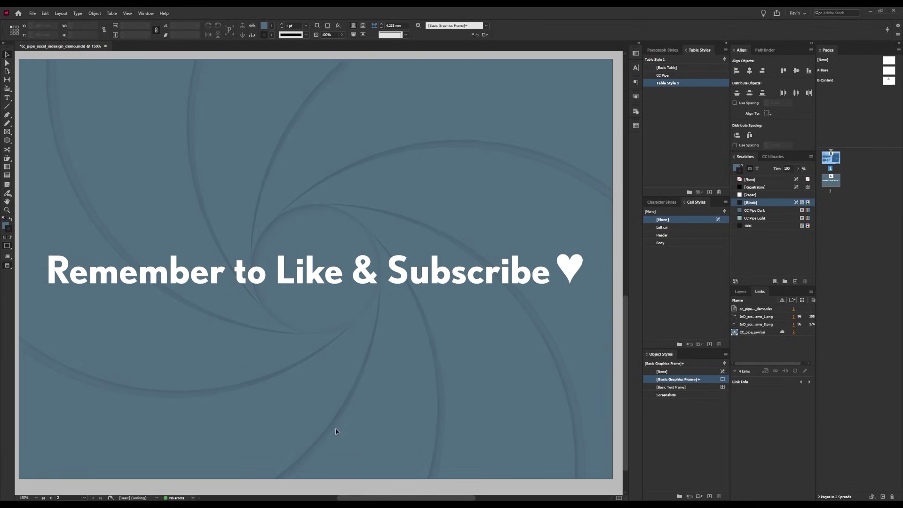